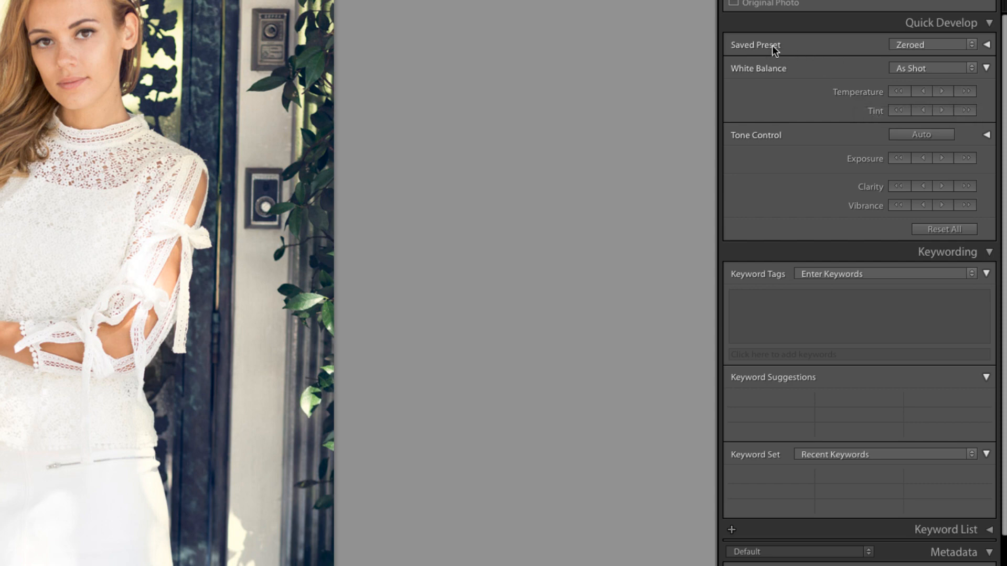
{"action": "left_click", "coordinate": [969, 44]}
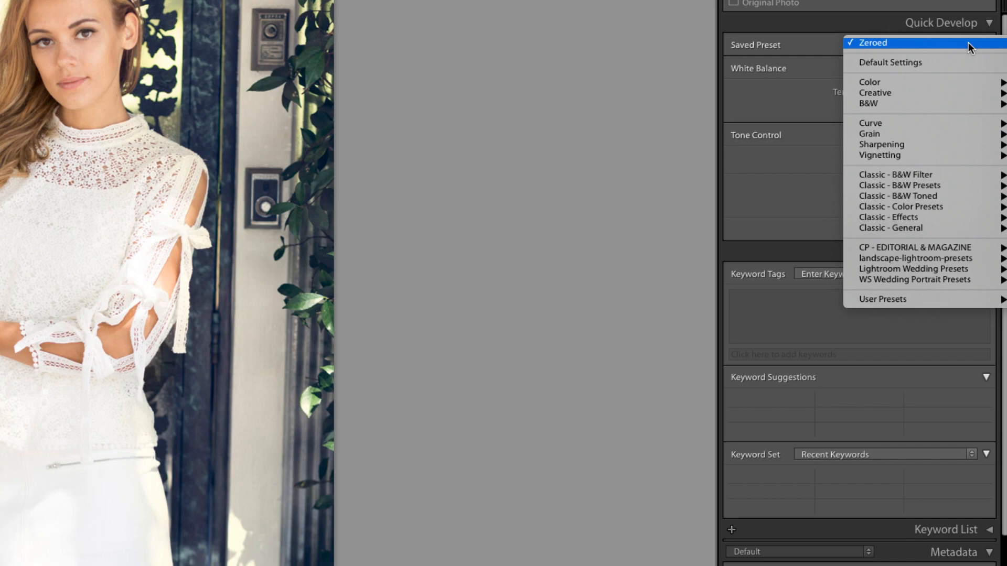
{"action": "left_click", "coordinate": [968, 42]}
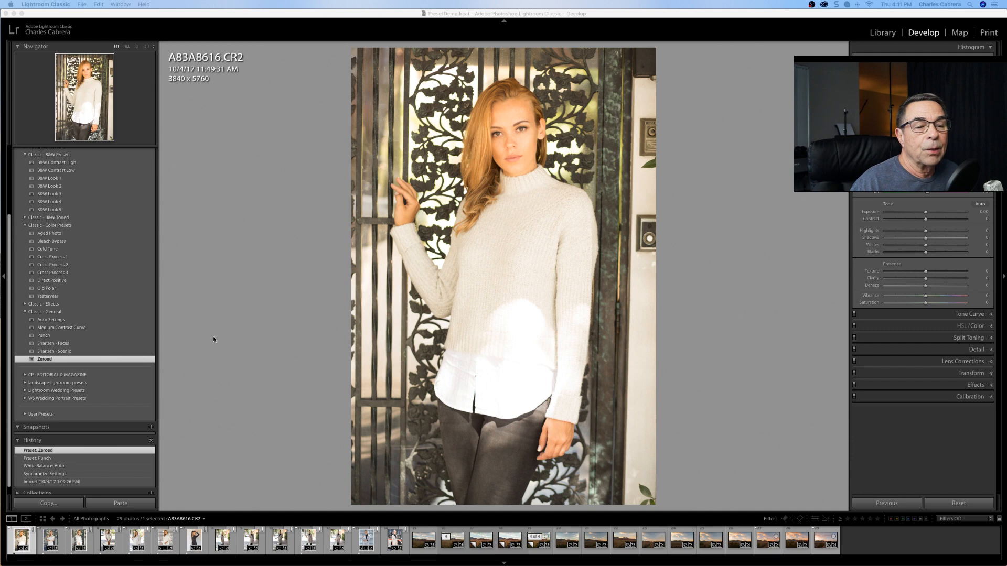
Apply the Classic - General preset Punch to the photos A83A8616.CR2, A83A8625-Edit.tif and A83A8626.CR2
{"action": "left_click", "coordinate": [45, 337]}
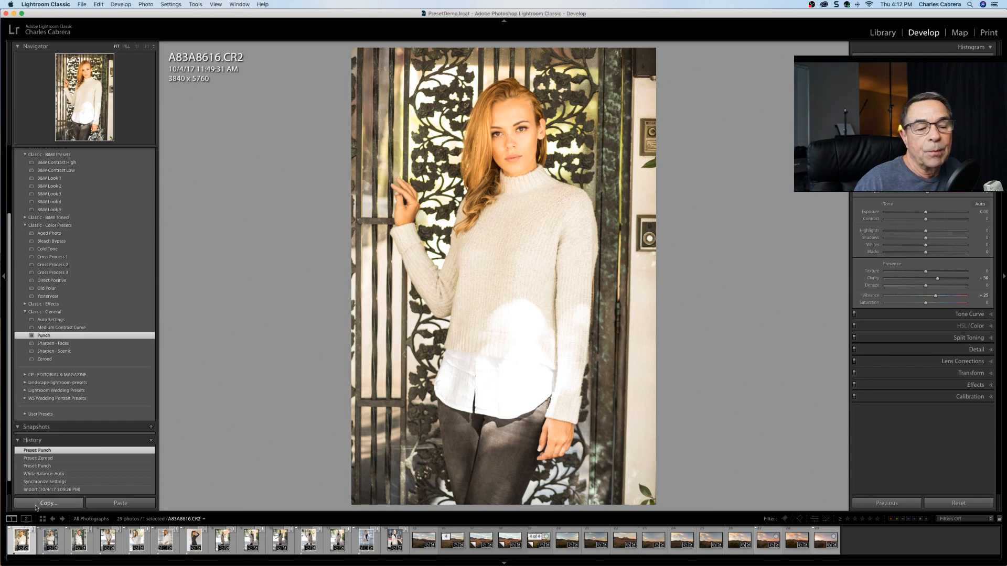
{"action": "left_click", "coordinate": [41, 545]}
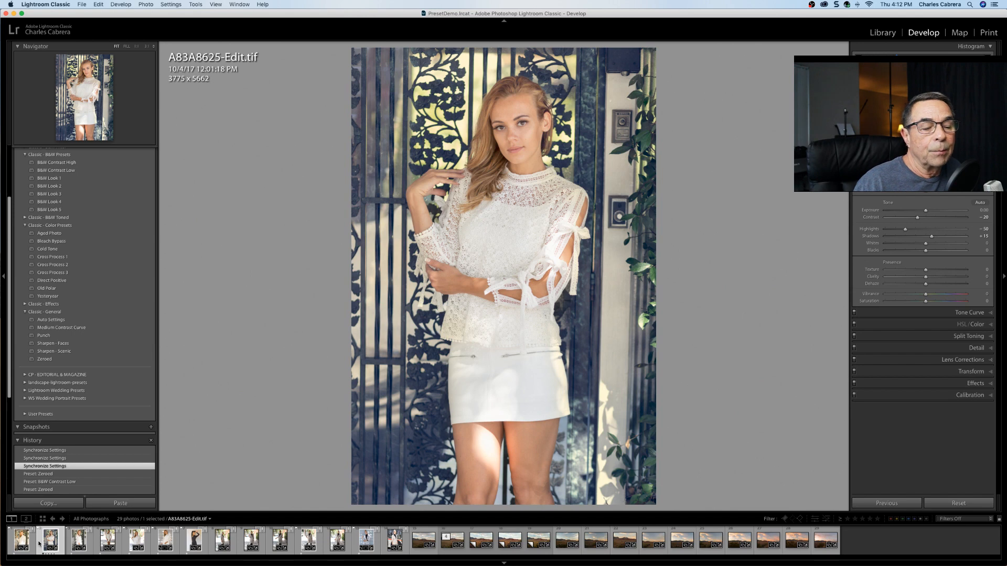
{"action": "left_click", "coordinate": [48, 337]}
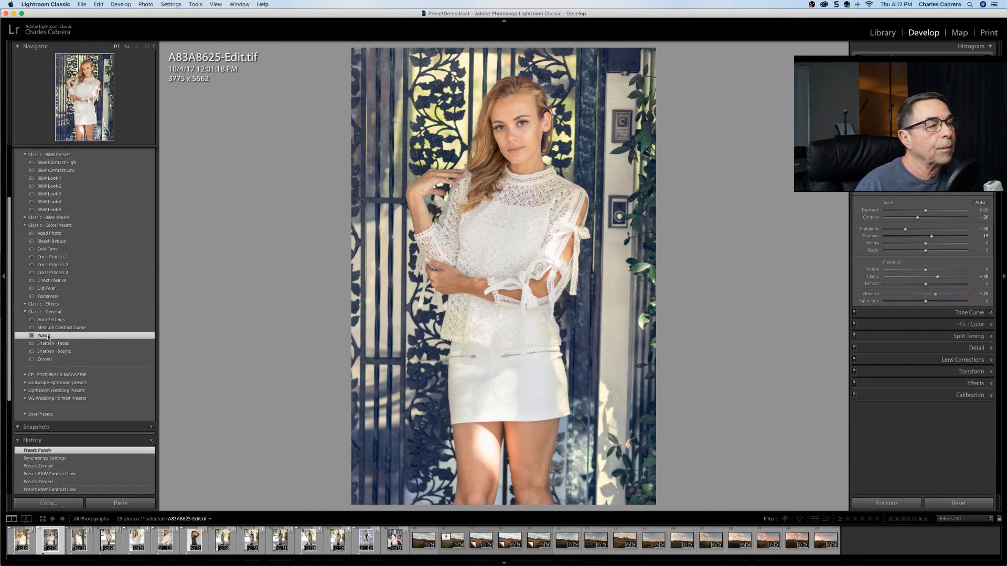
{"action": "left_click", "coordinate": [72, 546]}
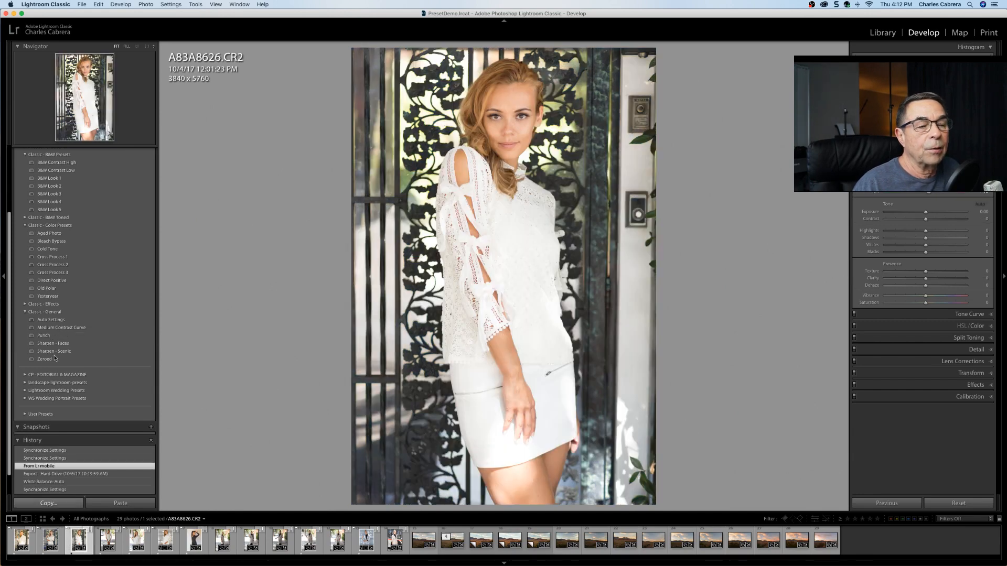
{"action": "left_click", "coordinate": [46, 336]}
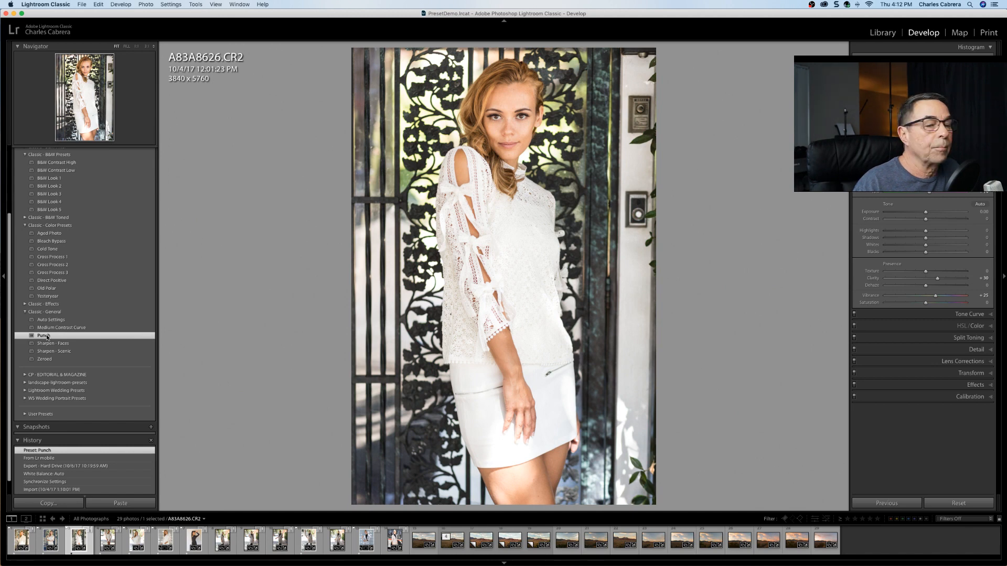
Apply the B&W Look 1 preset to A83A8626.CR2 and to the following photos A83A8646.CR2, A83A8648.CR2 and A83A8653.CR2
{"action": "left_click", "coordinate": [49, 181]}
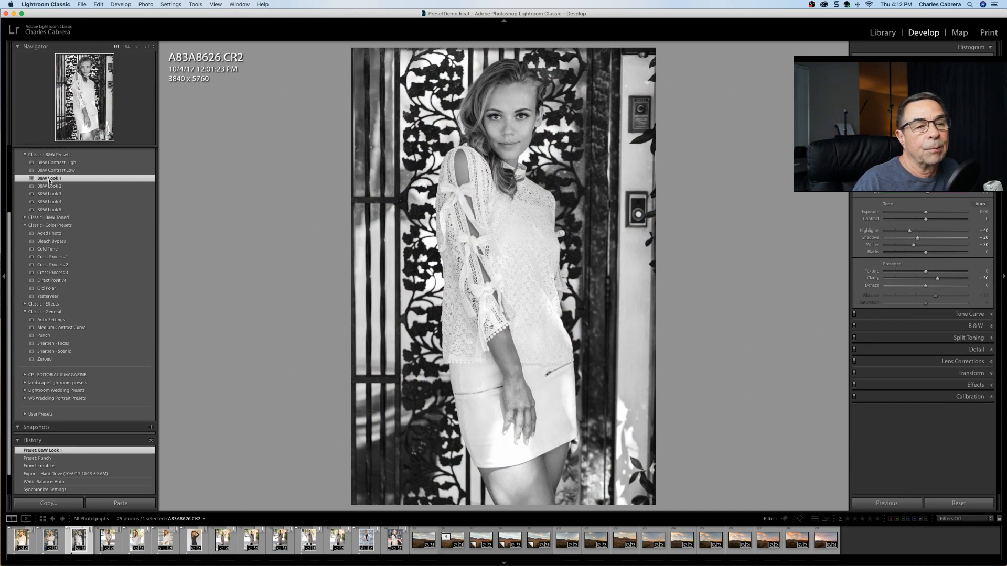
{"action": "key", "text": "Right"}
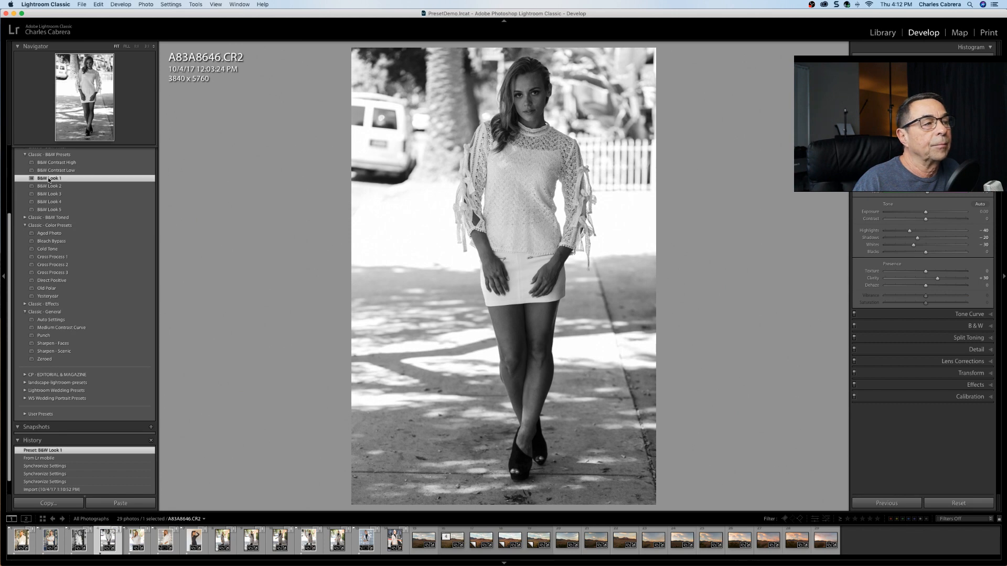
{"action": "key", "text": "Right"}
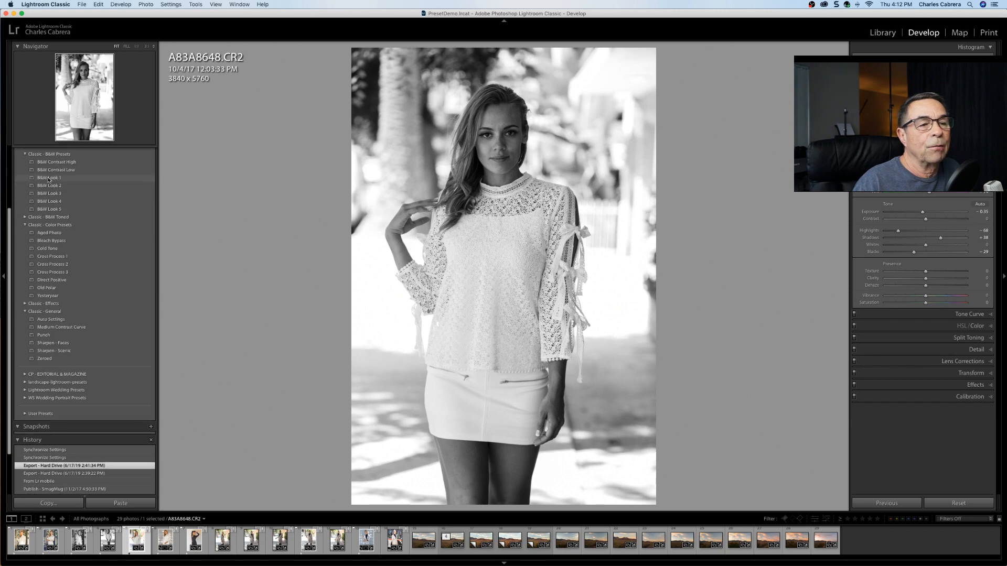
{"action": "left_click", "coordinate": [48, 179]}
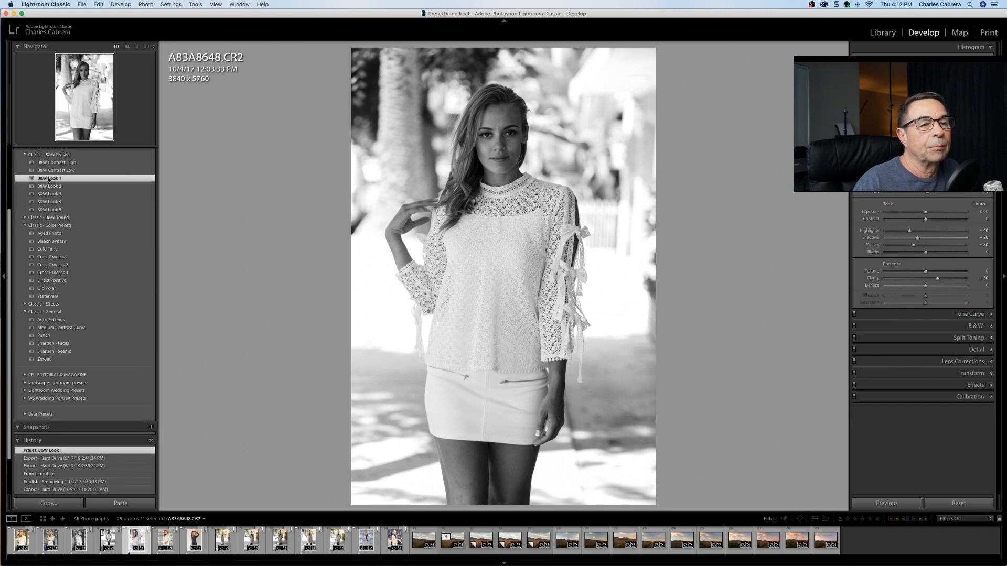
{"action": "key", "text": "Right"}
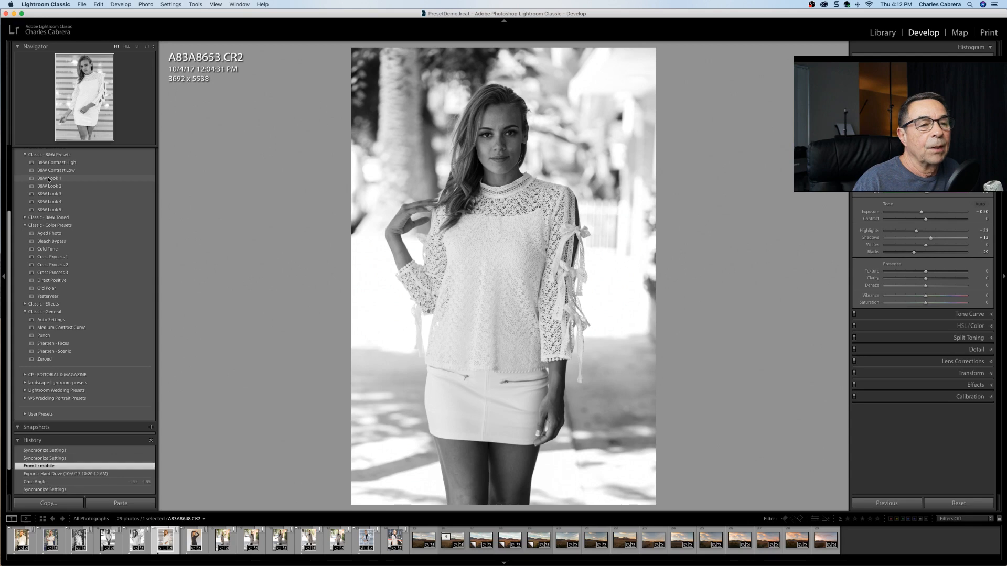
{"action": "left_click", "coordinate": [48, 179]}
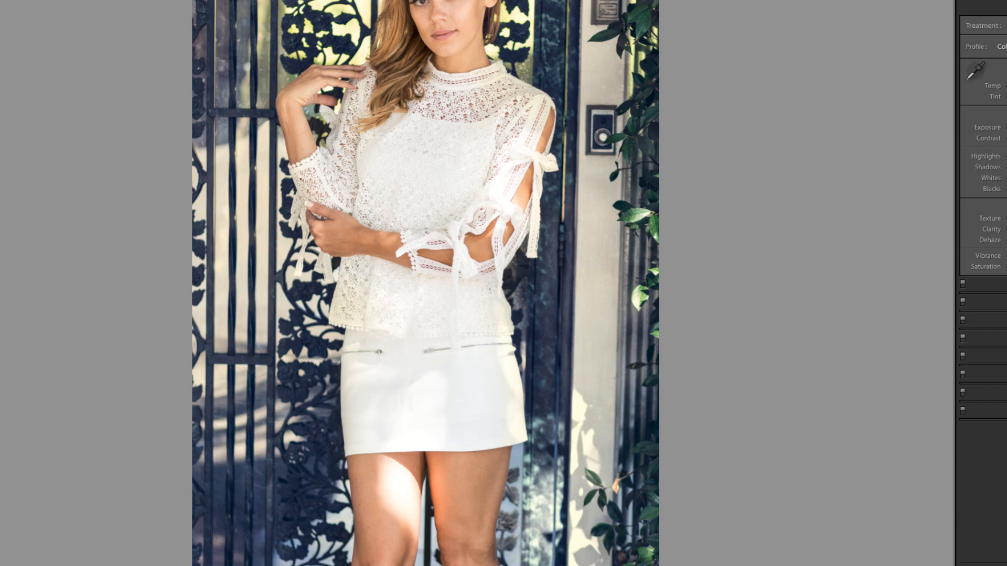
Show the Lightroom Develop presets location from the Presets preferences and examine its User Presets and landscape-lightroom-presets folders
{"action": "key", "text": "super+comma"}
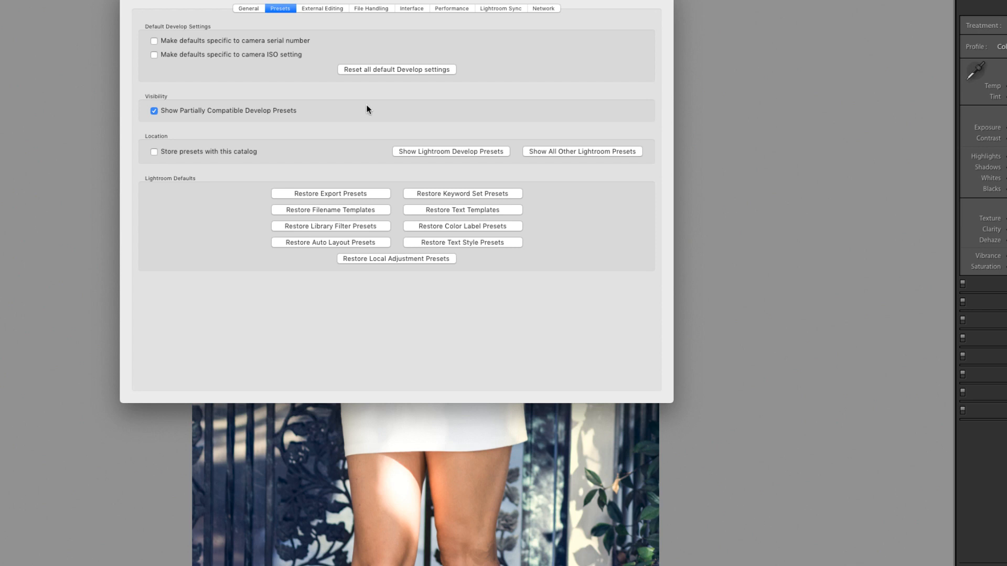
{"action": "left_click", "coordinate": [431, 152]}
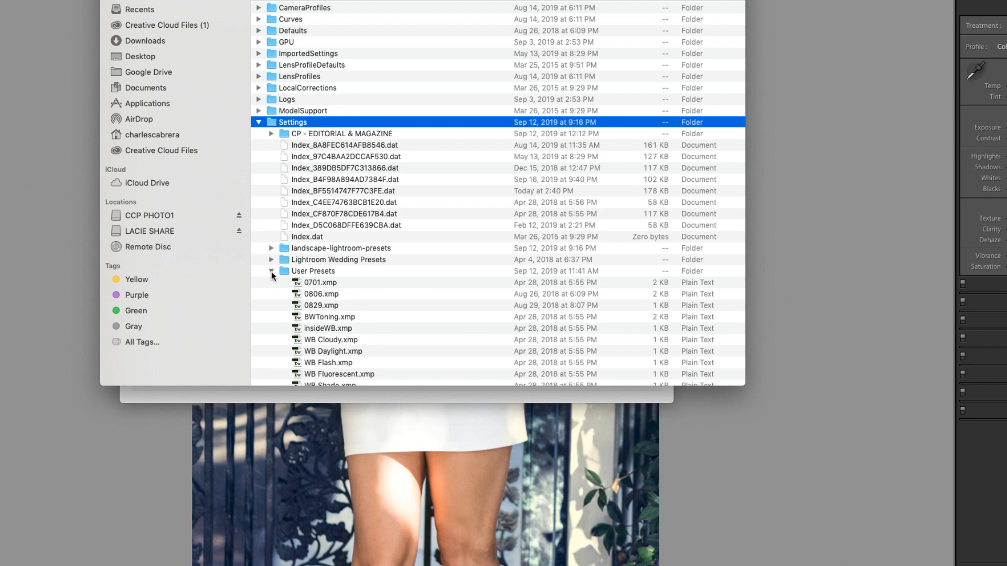
{"action": "left_click", "coordinate": [321, 272]}
{"action": "scroll", "coordinate": [321, 272], "scroll_direction": "down", "scroll_amount": 4}
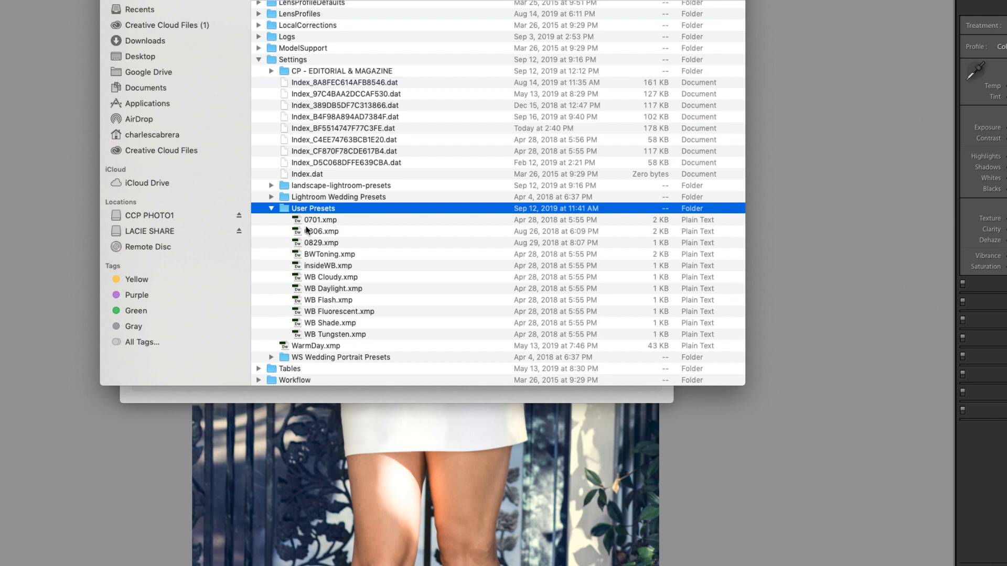
{"action": "left_click", "coordinate": [270, 185]}
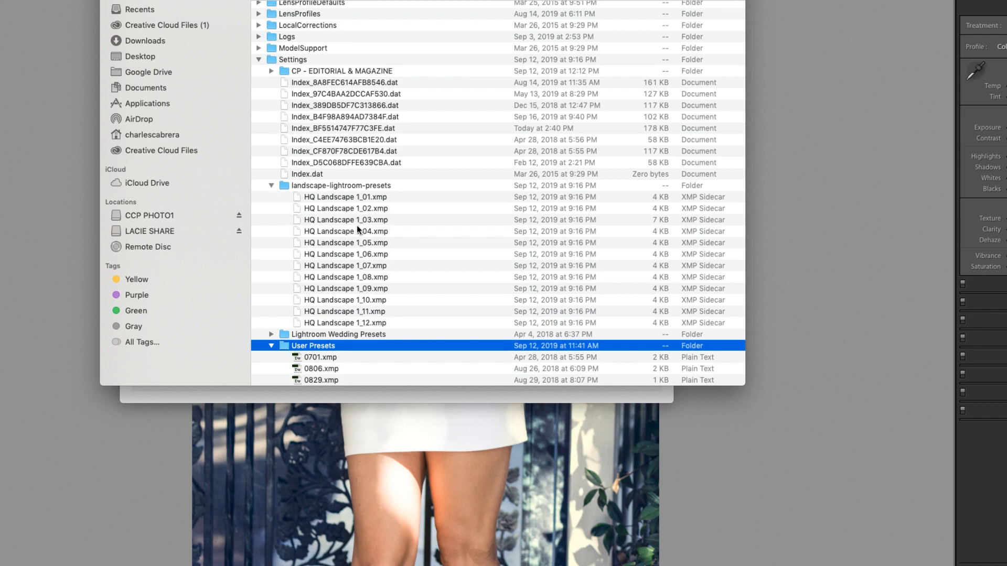
{"action": "scroll", "coordinate": [357, 228], "scroll_direction": "down", "scroll_amount": 5}
{"action": "scroll", "coordinate": [357, 228], "scroll_direction": "up", "scroll_amount": 4}
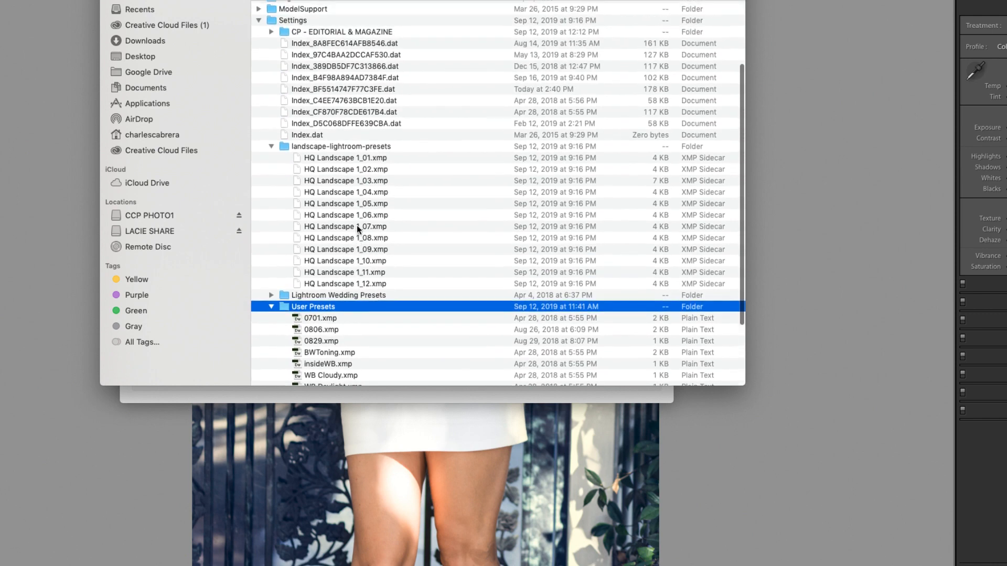
{"action": "scroll", "coordinate": [357, 227], "scroll_direction": "up", "scroll_amount": 1}
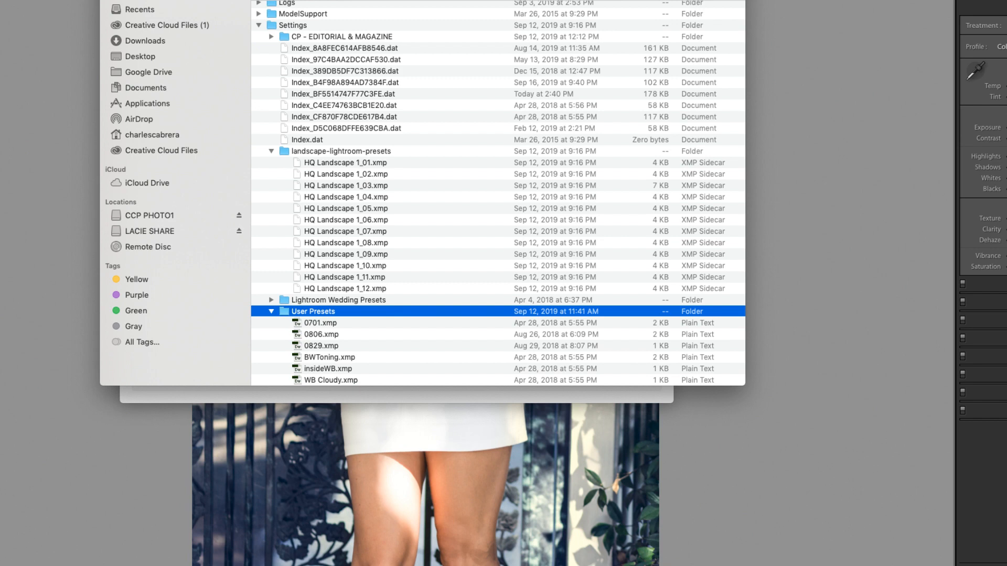
{"action": "key", "text": "super+w"}
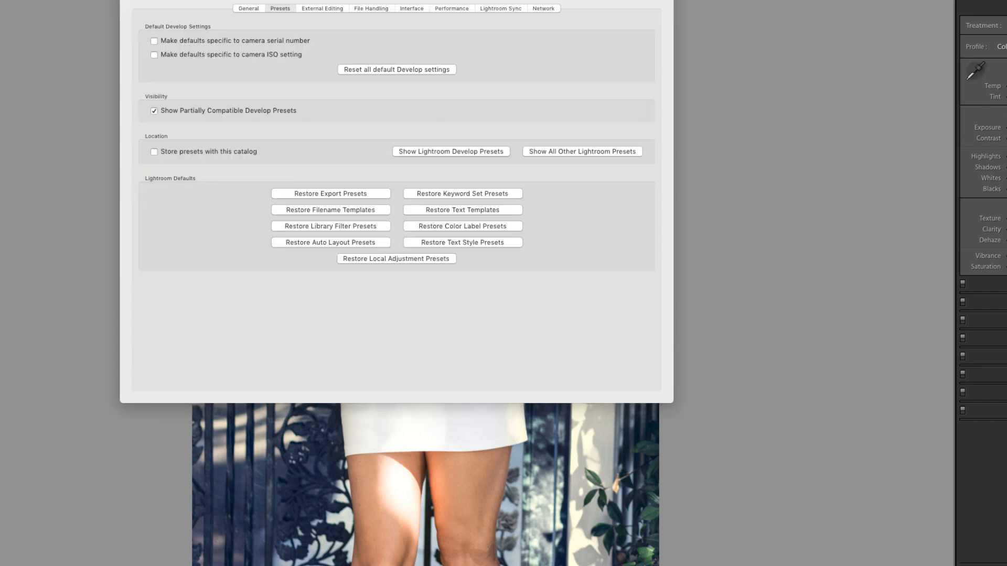
Show the location of all other Lightroom presets and inspect the CP - EDITORIAL & MAGAZINE folder inside Develop Presets
{"action": "left_click", "coordinate": [545, 151]}
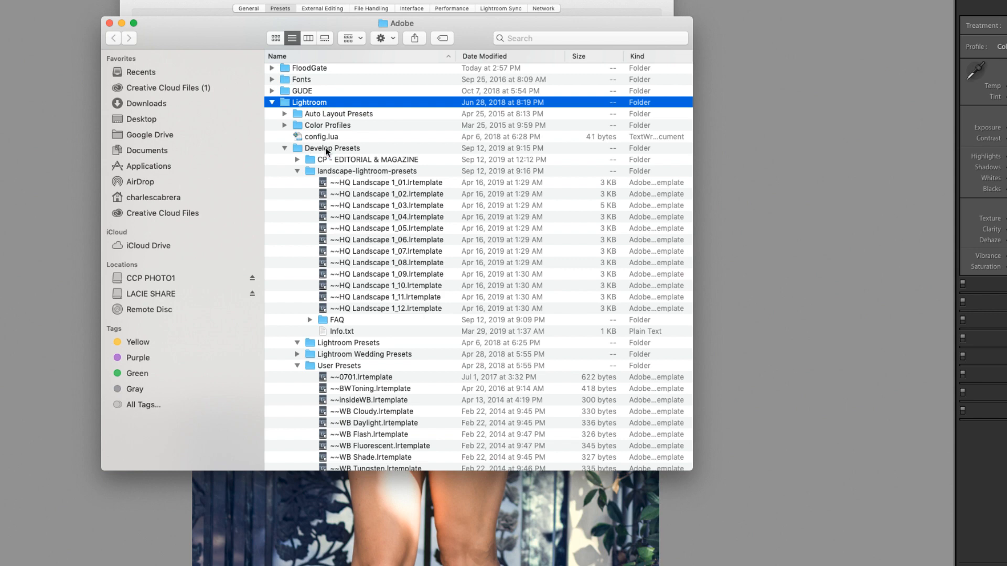
{"action": "left_click", "coordinate": [297, 160]}
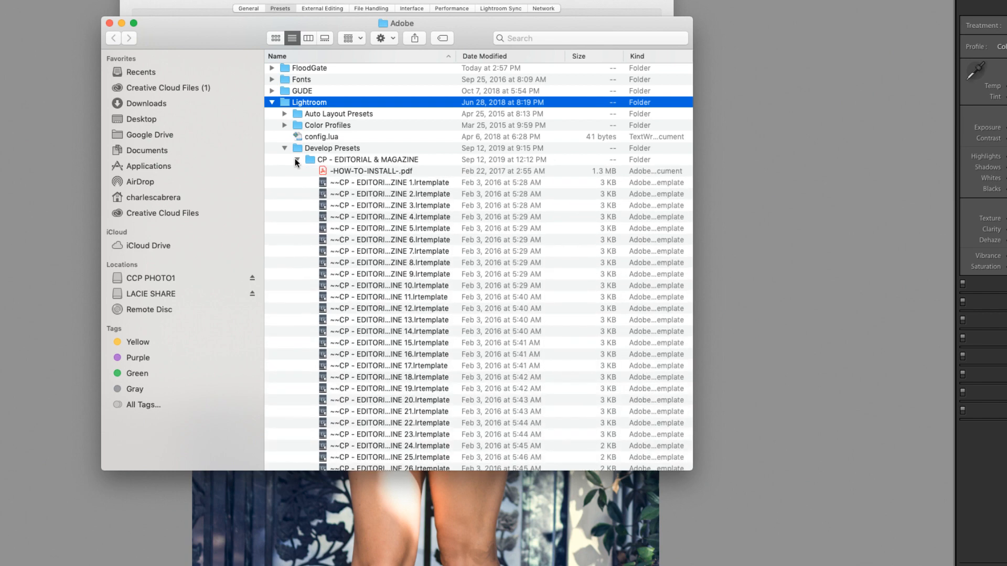
{"action": "left_click", "coordinate": [296, 159]}
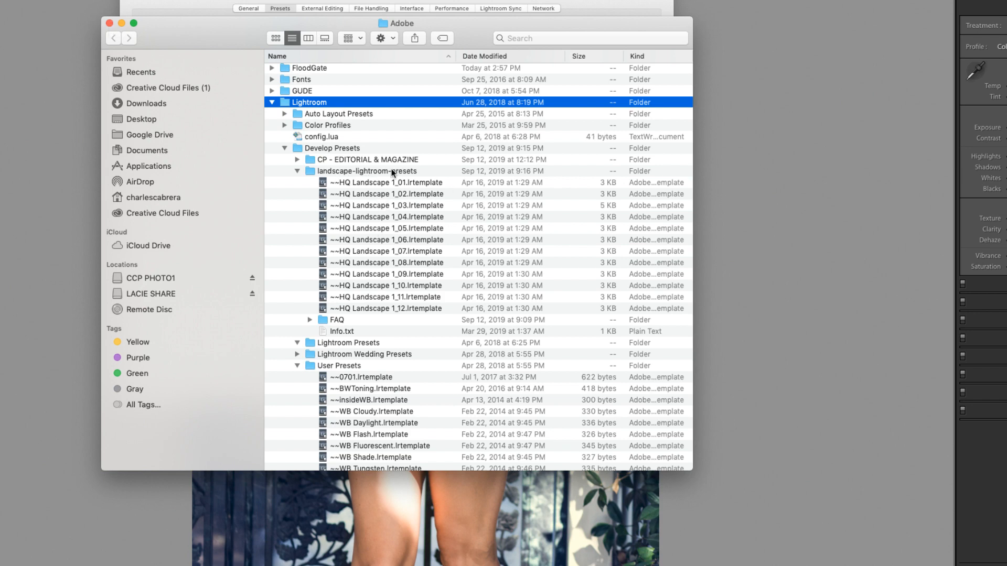
{"action": "left_click", "coordinate": [107, 22]}
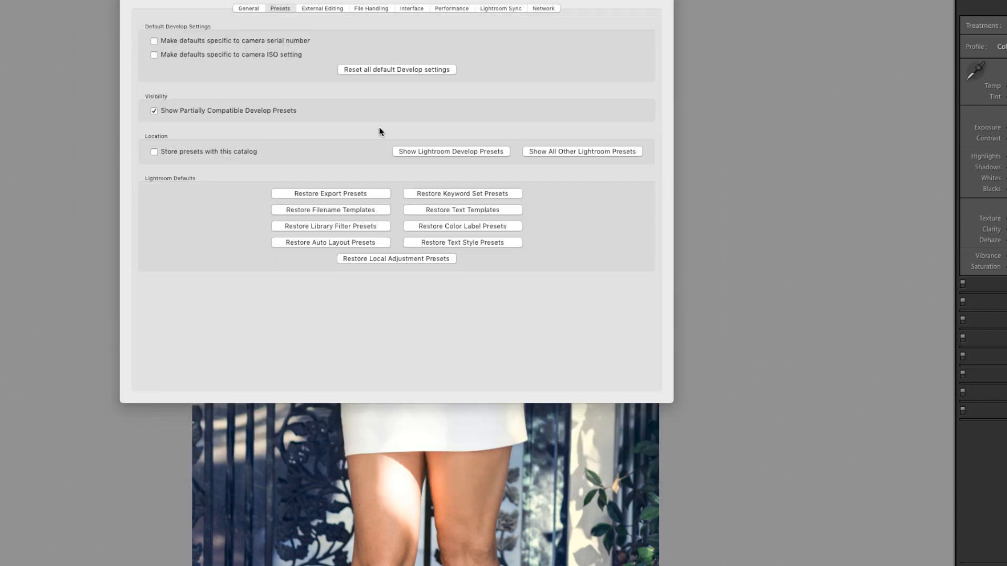
Review the Settings folder holding the Develop presets again, close it and show the location of all other Lightroom presets
{"action": "left_click", "coordinate": [417, 151]}
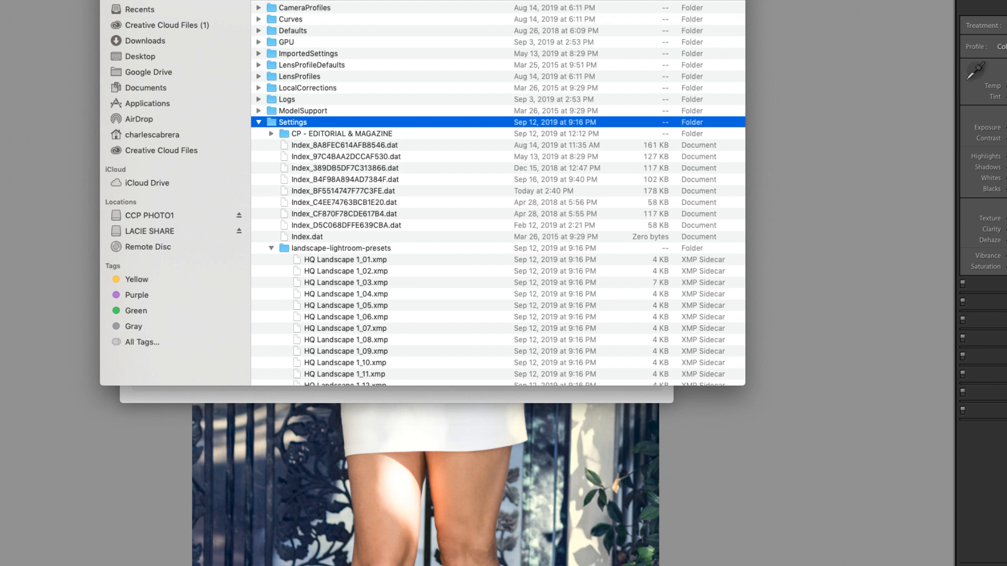
{"action": "key", "text": "super+w"}
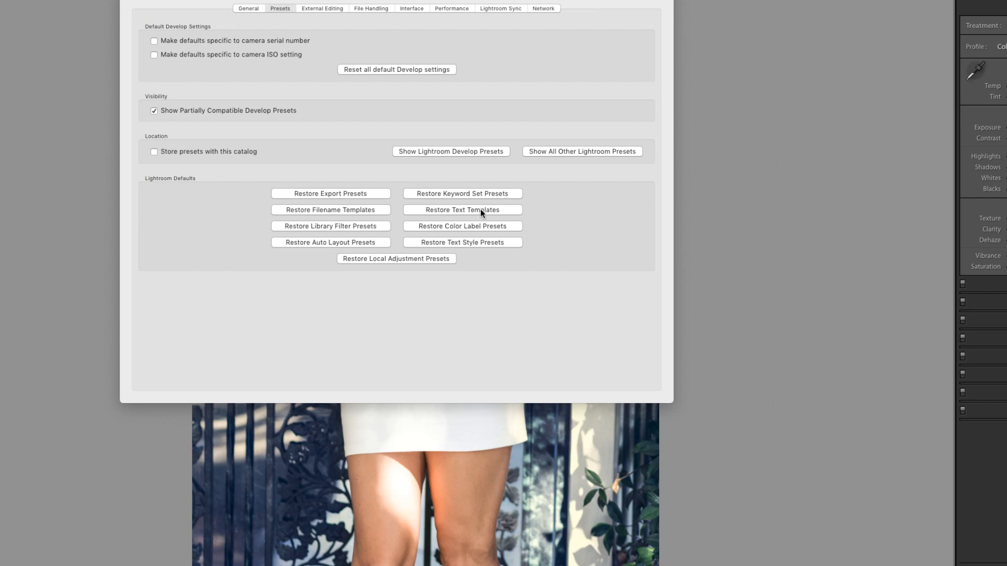
{"action": "left_click", "coordinate": [555, 150]}
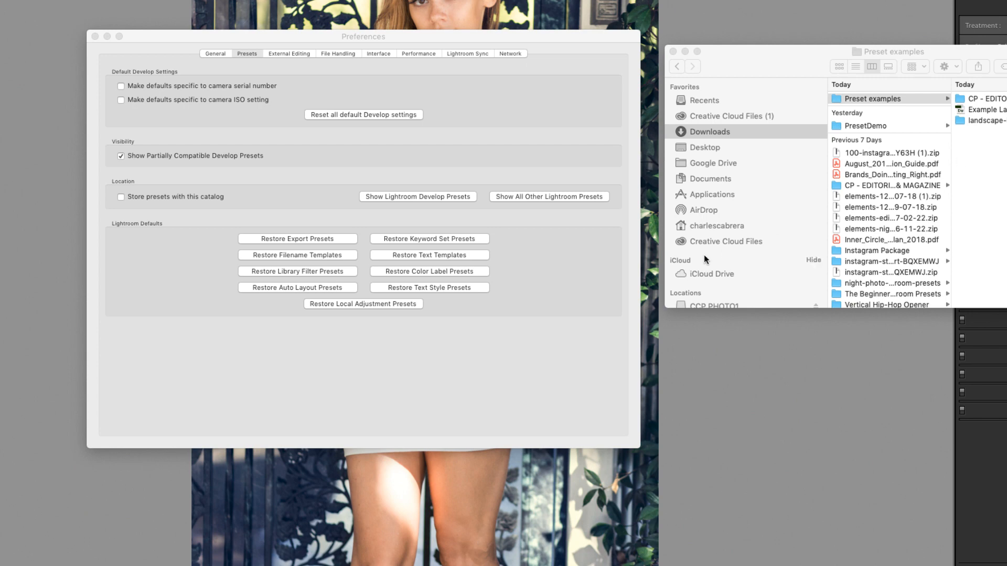
Install the CP - EDITORIAL & MAGAZINE presets by moving their folder from Preset examples into Lightroom's Develop Presets folder, and acknowledge the XMP conversion
{"action": "left_click", "coordinate": [517, 197]}
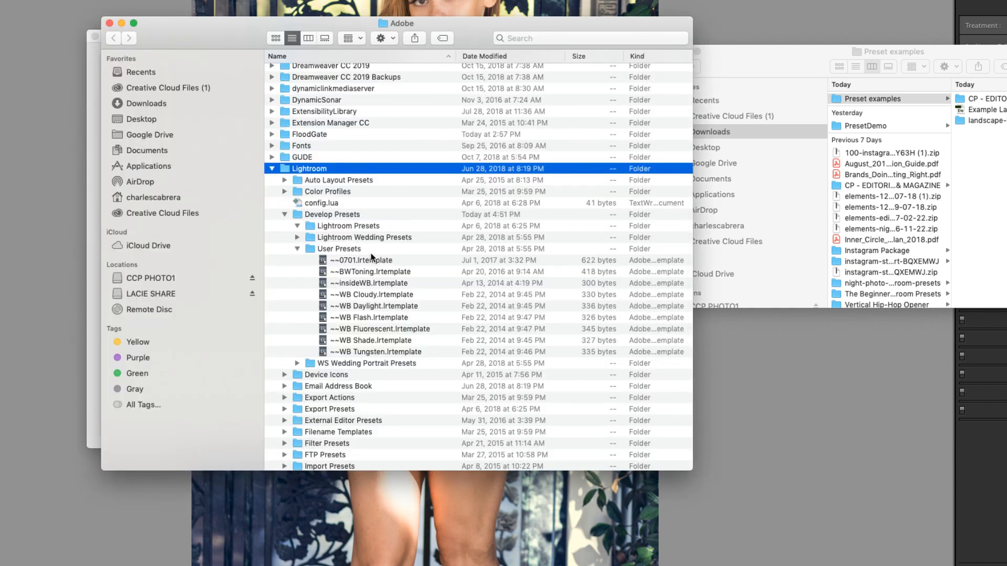
{"action": "left_click", "coordinate": [315, 216]}
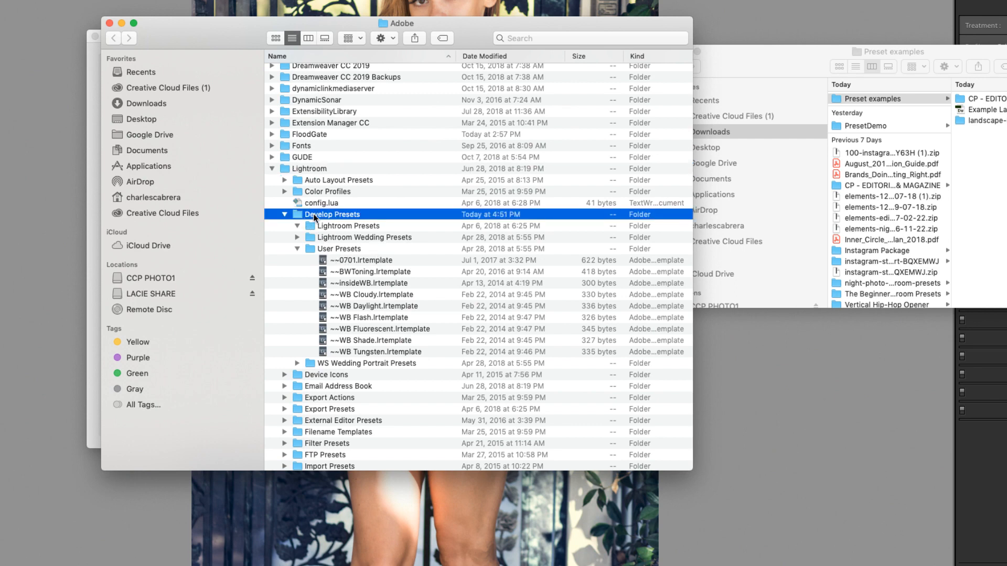
{"action": "left_click", "coordinate": [745, 51]}
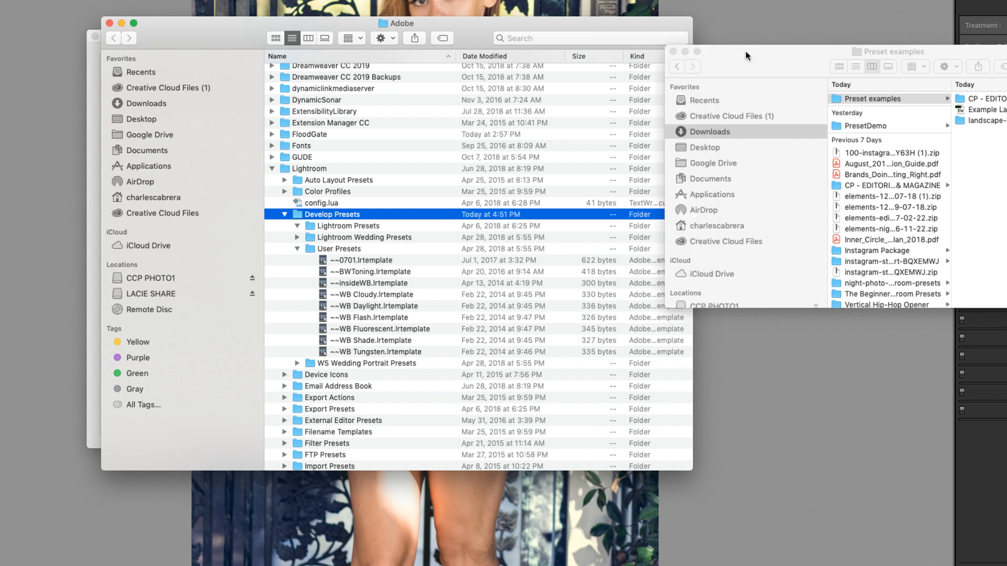
{"action": "left_click_drag", "start_coordinate": [745, 51], "coordinate": [804, 44]}
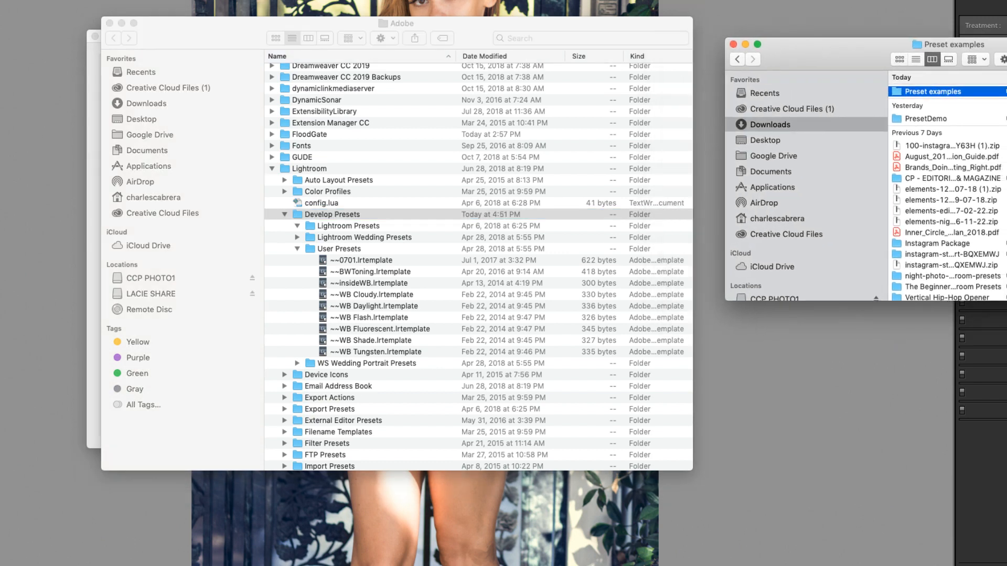
{"action": "left_click", "coordinate": [1005, 91]}
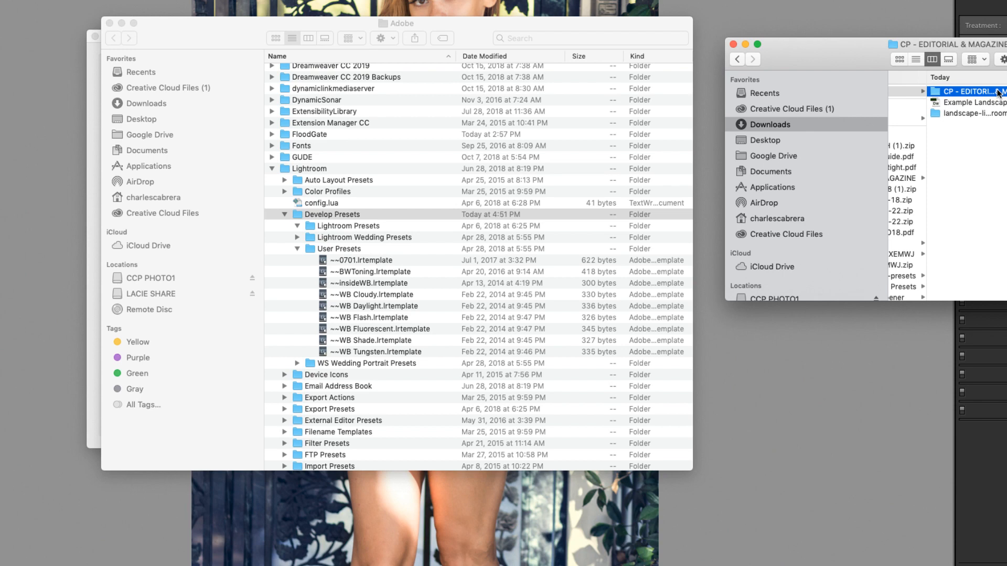
{"action": "left_click_drag", "start_coordinate": [999, 92], "coordinate": [451, 219]}
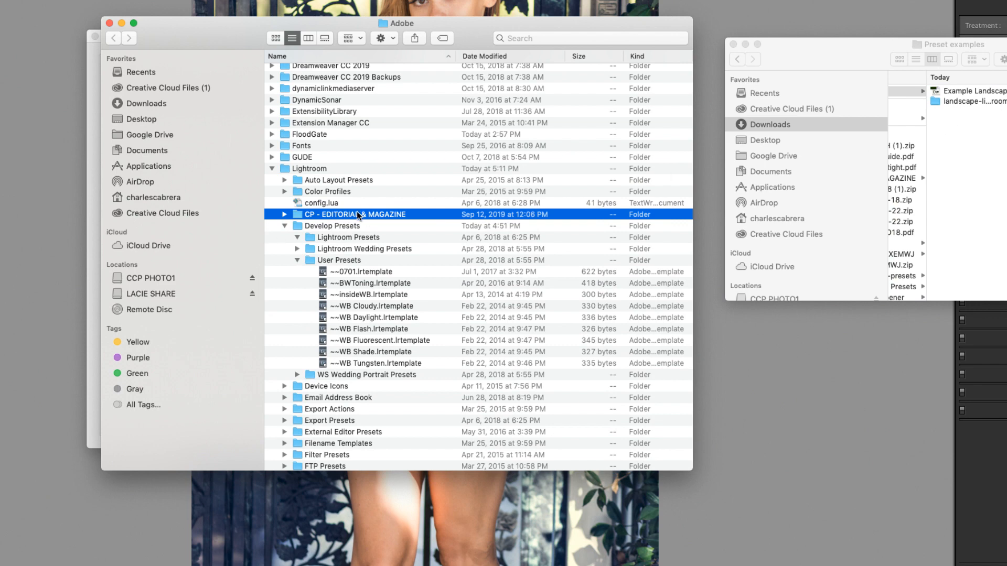
{"action": "left_click_drag", "start_coordinate": [356, 212], "coordinate": [358, 228]}
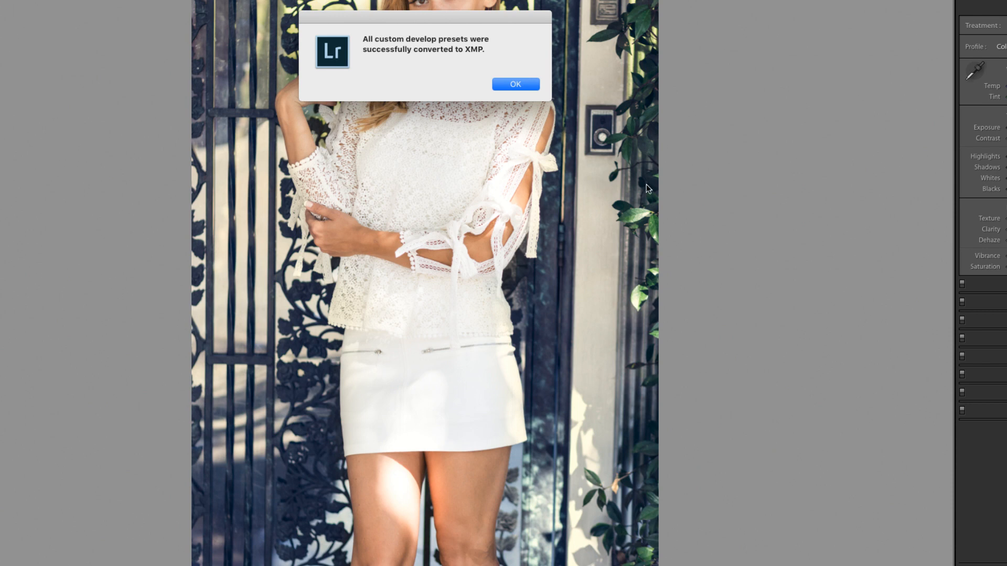
{"action": "left_click", "coordinate": [502, 83]}
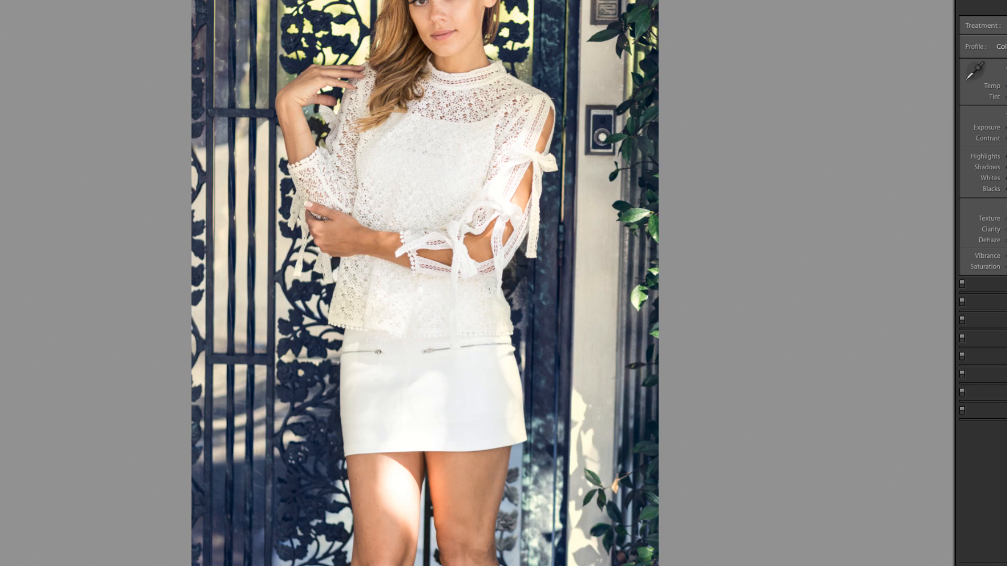
Show the location of all other Lightroom presets from Preferences, close it, and inspect the CP - EDITORIAL & MAGAZINE folder in the Develop presets' Settings folder
{"action": "key", "text": "super+comma"}
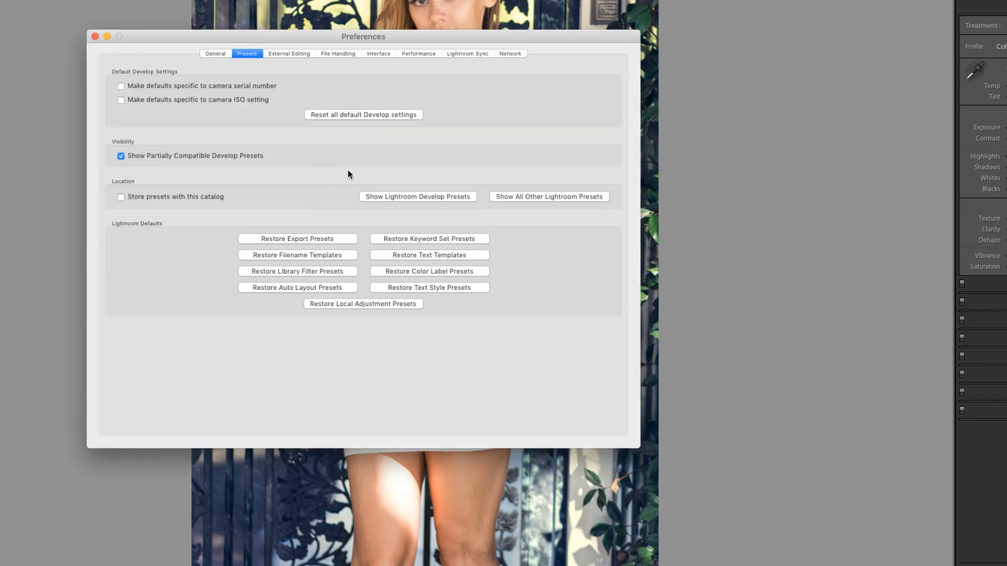
{"action": "left_click", "coordinate": [530, 196]}
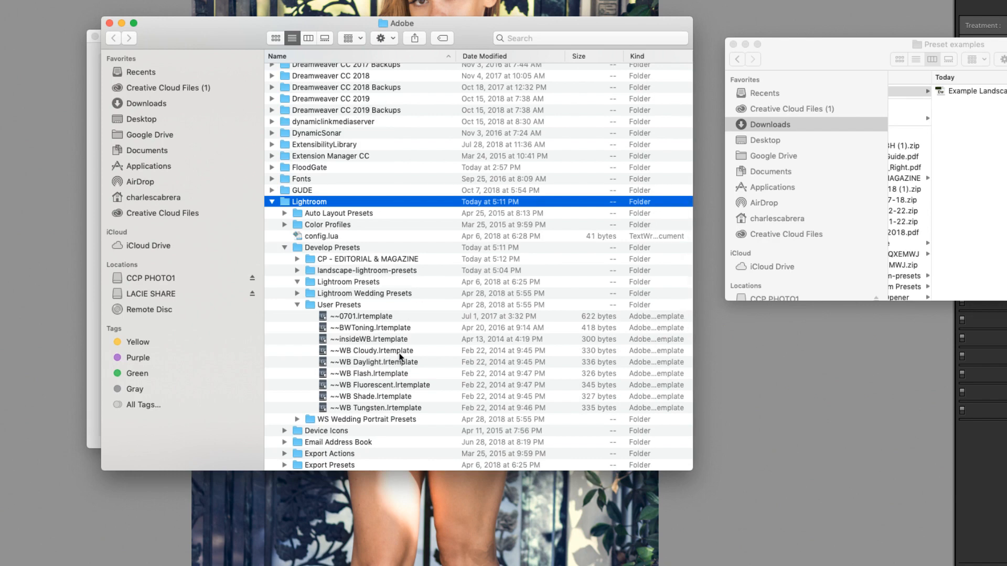
{"action": "left_click", "coordinate": [110, 23]}
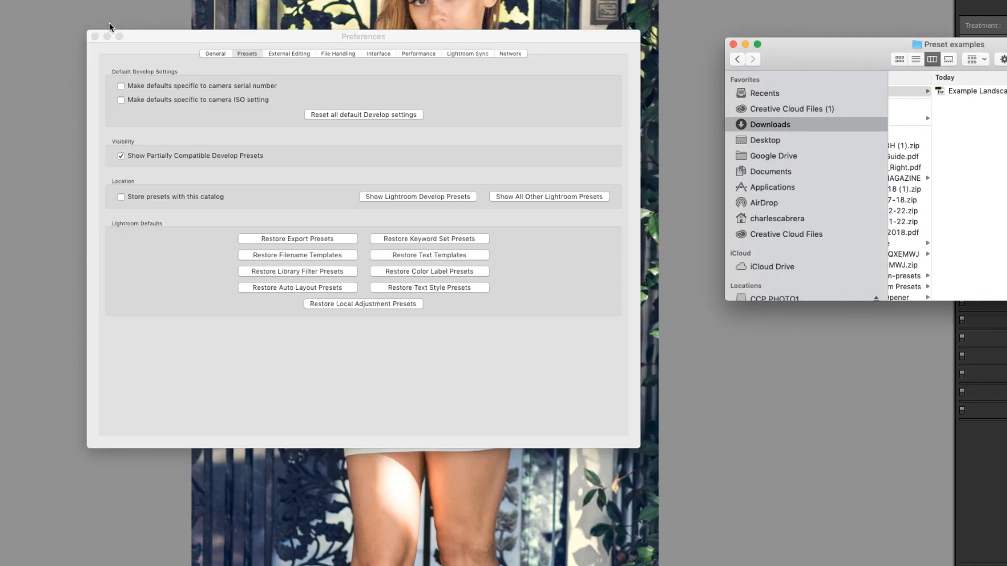
{"action": "left_click", "coordinate": [383, 197]}
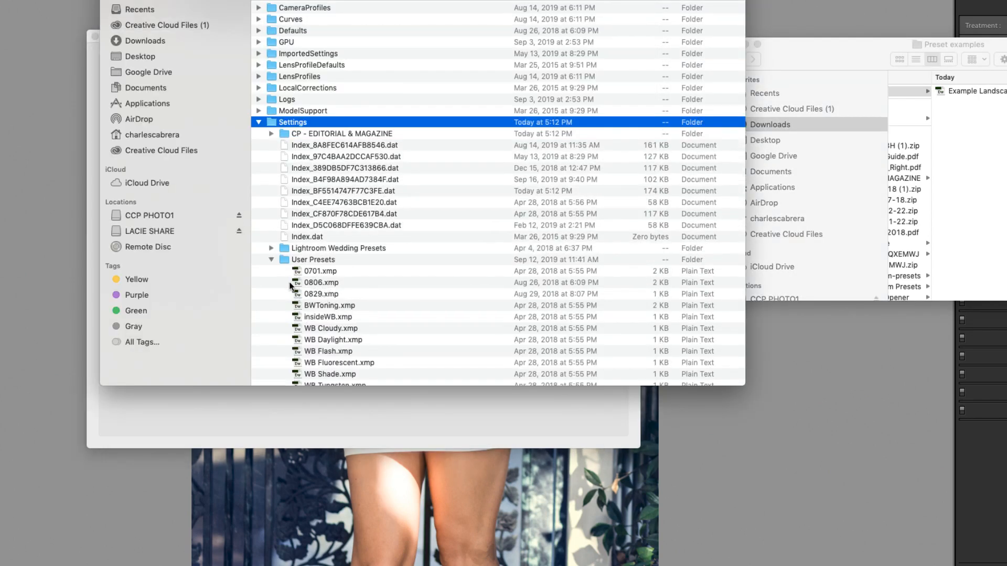
{"action": "left_click", "coordinate": [271, 132]}
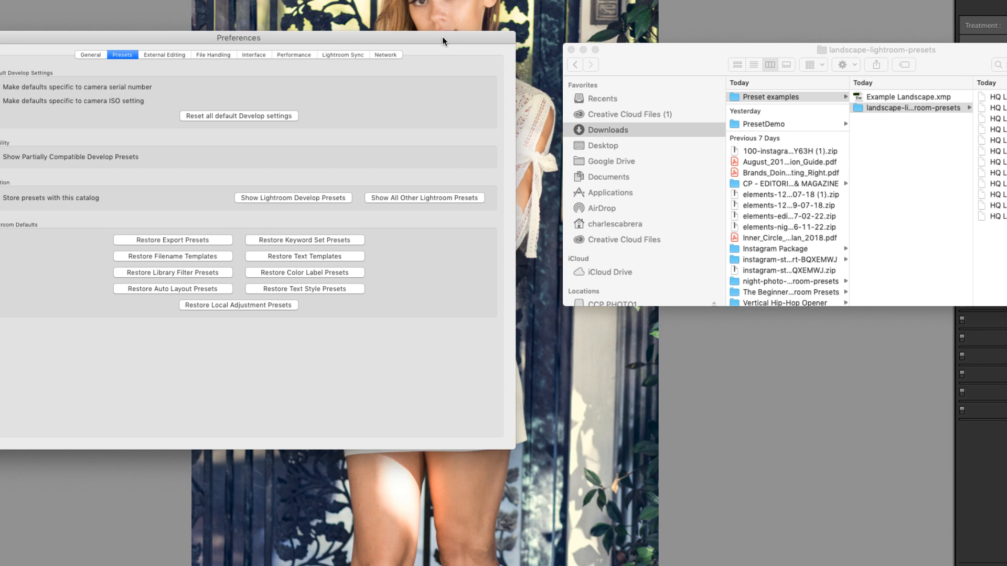
Install the landscape-lightroom-presets pack by placing its folder from Preset examples into the Settings folder that holds the Lightroom Develop presets
{"action": "left_click", "coordinate": [273, 199]}
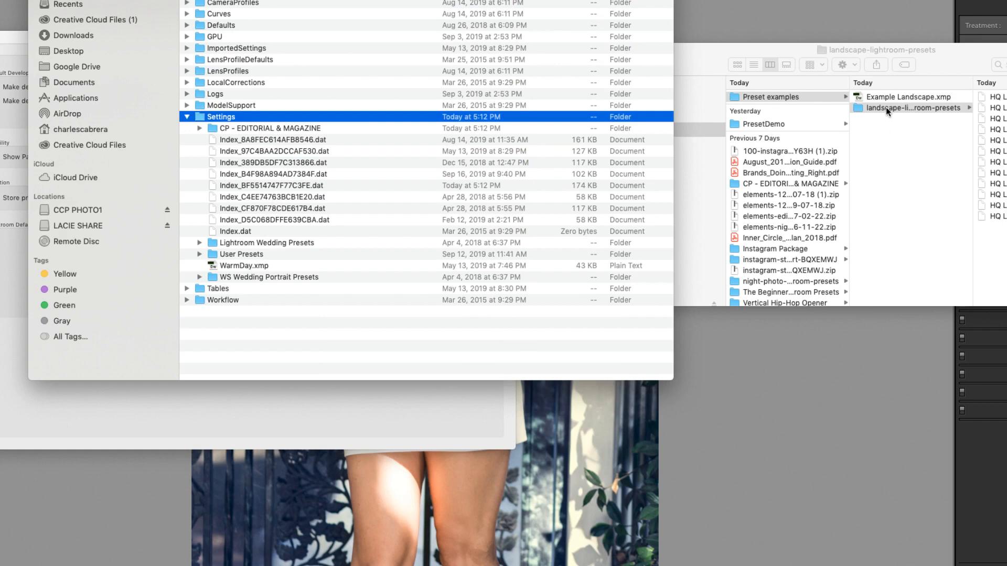
{"action": "left_click_drag", "start_coordinate": [858, 109], "coordinate": [217, 116]}
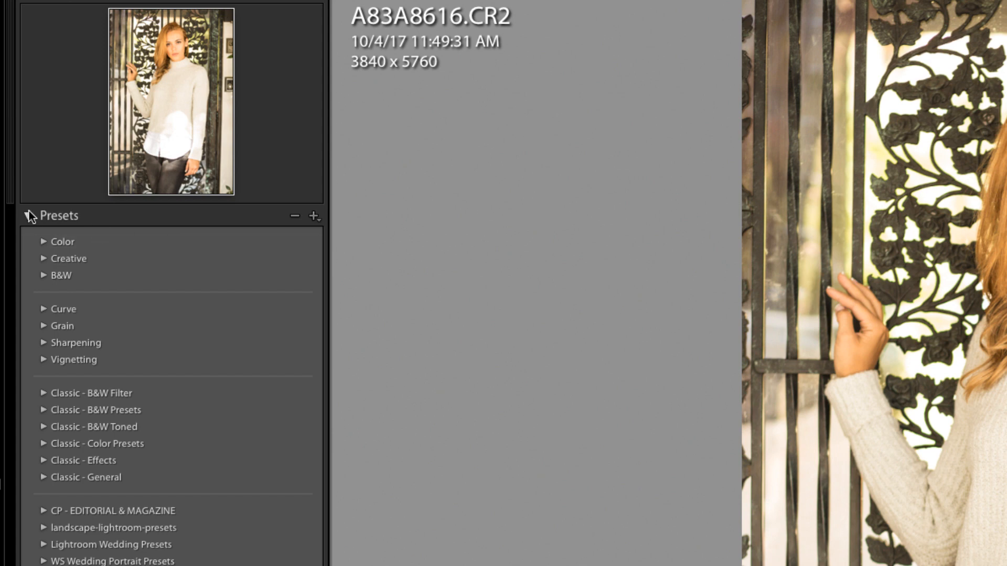
Import the Night Photo 1 .lrtemplate preset from the Preset examples folder into the Develop presets
{"action": "left_click", "coordinate": [313, 216]}
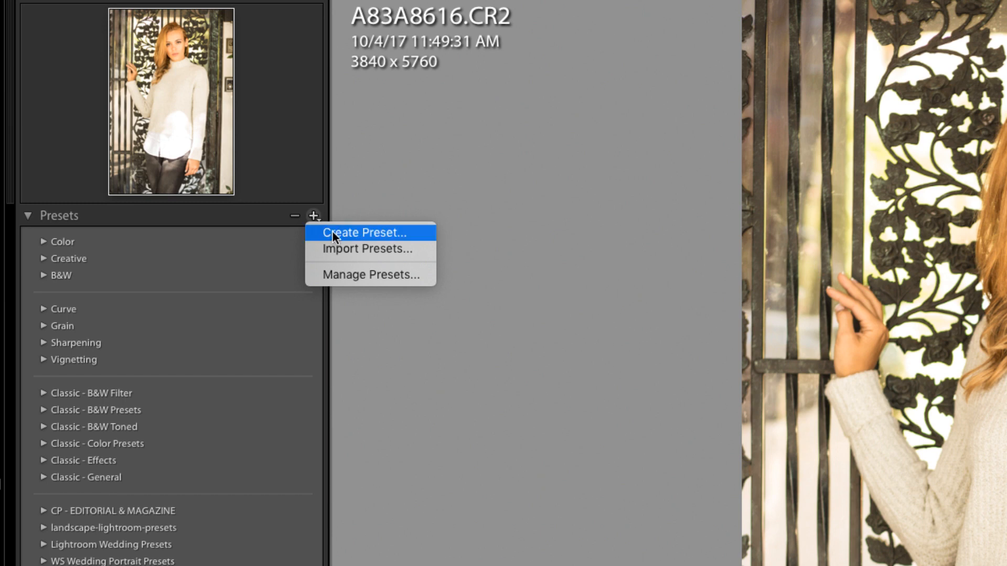
{"action": "left_click", "coordinate": [332, 248]}
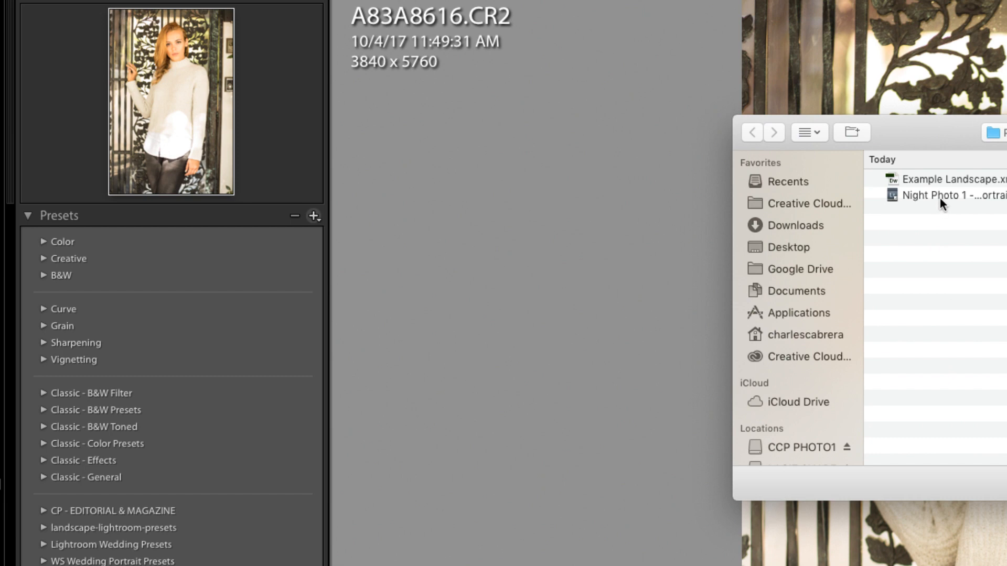
{"action": "left_click_drag", "start_coordinate": [925, 147], "coordinate": [598, 187]}
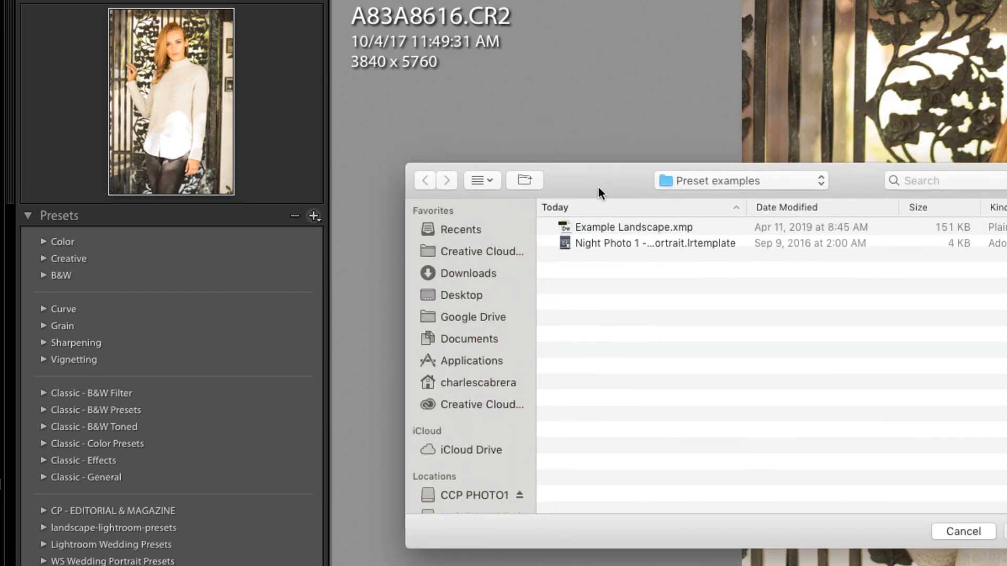
{"action": "left_click", "coordinate": [644, 242]}
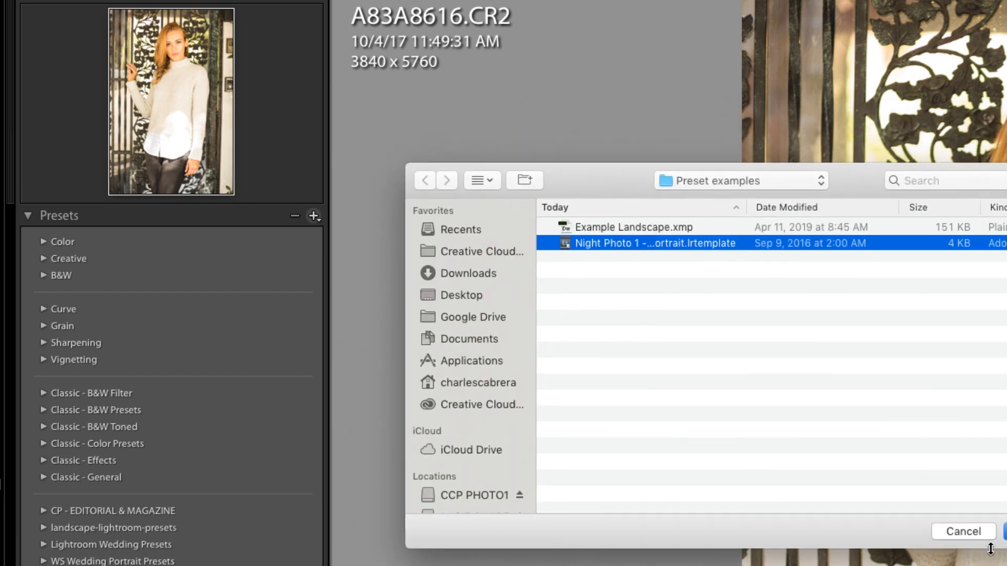
{"action": "left_click", "coordinate": [1006, 531]}
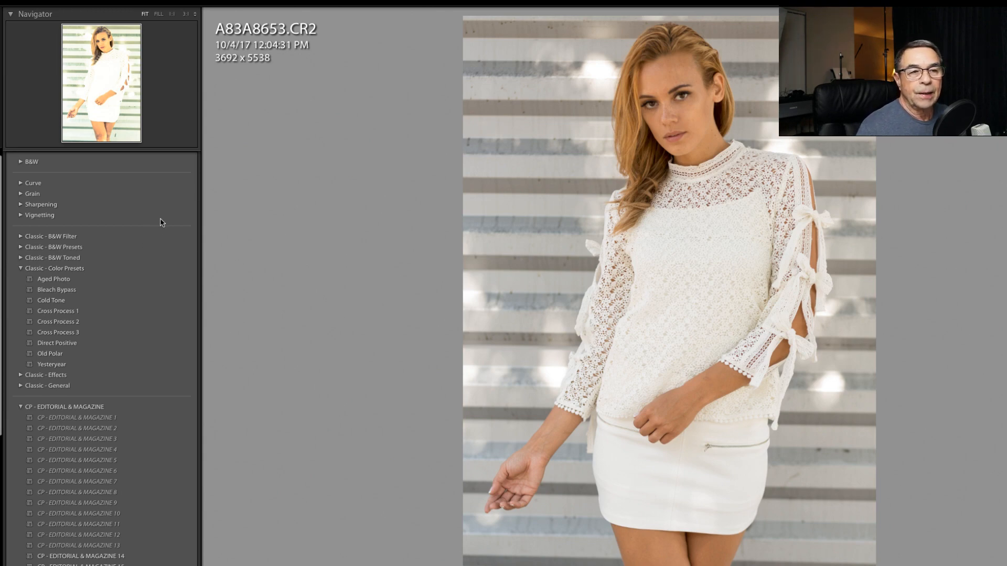
In Manage Presets, hide Color, Creative, B&W, Curve, Grain, Sharpening, Vignetting and the Classic B&W Filter, B&W Presets, B&W Toned, Color Presets and Effects groups
{"action": "scroll", "coordinate": [152, 222], "scroll_direction": "down", "scroll_amount": 5}
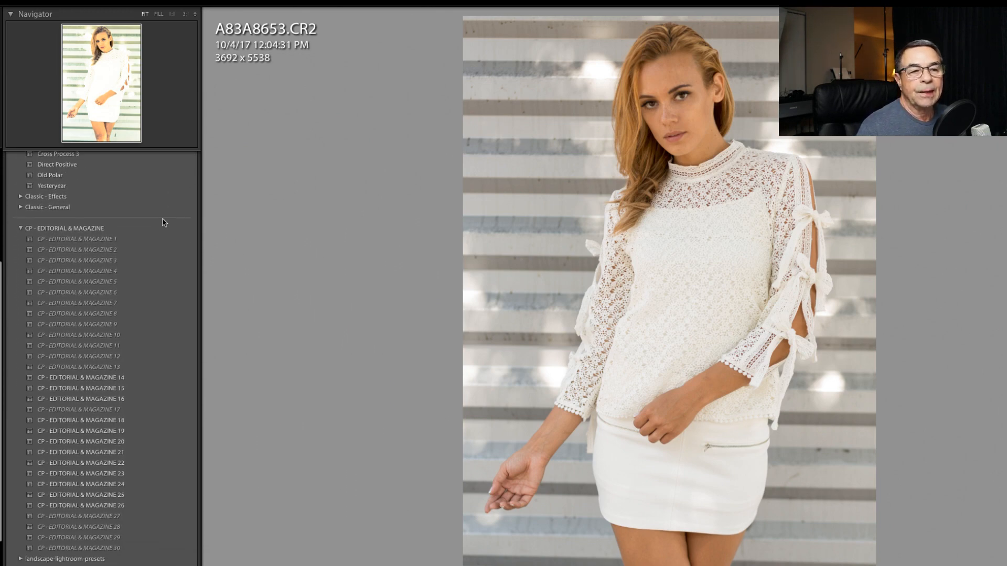
{"action": "scroll", "coordinate": [164, 221], "scroll_direction": "up", "scroll_amount": 4}
{"action": "scroll", "coordinate": [165, 219], "scroll_direction": "up", "scroll_amount": 2}
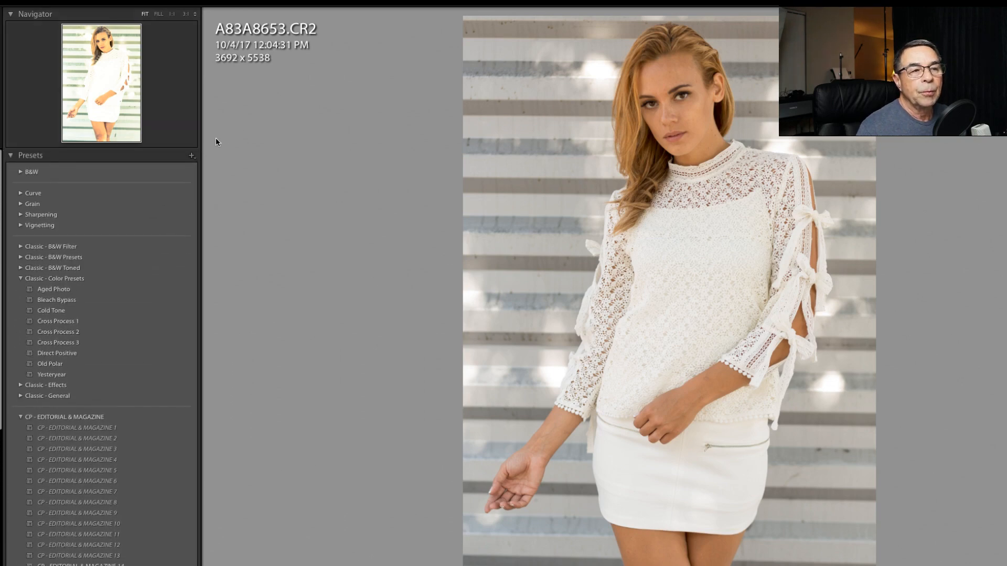
{"action": "left_click", "coordinate": [191, 156]}
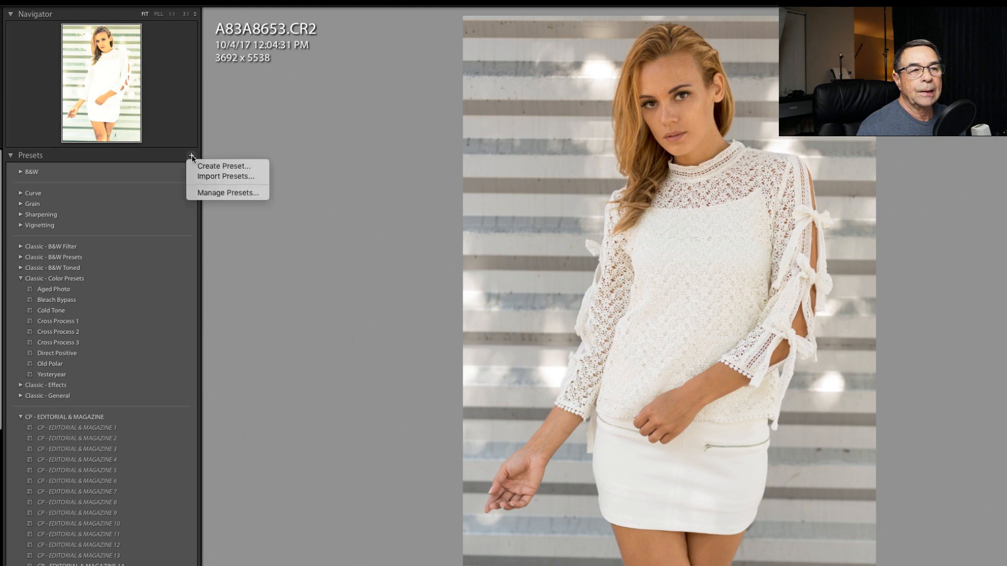
{"action": "left_click", "coordinate": [217, 193]}
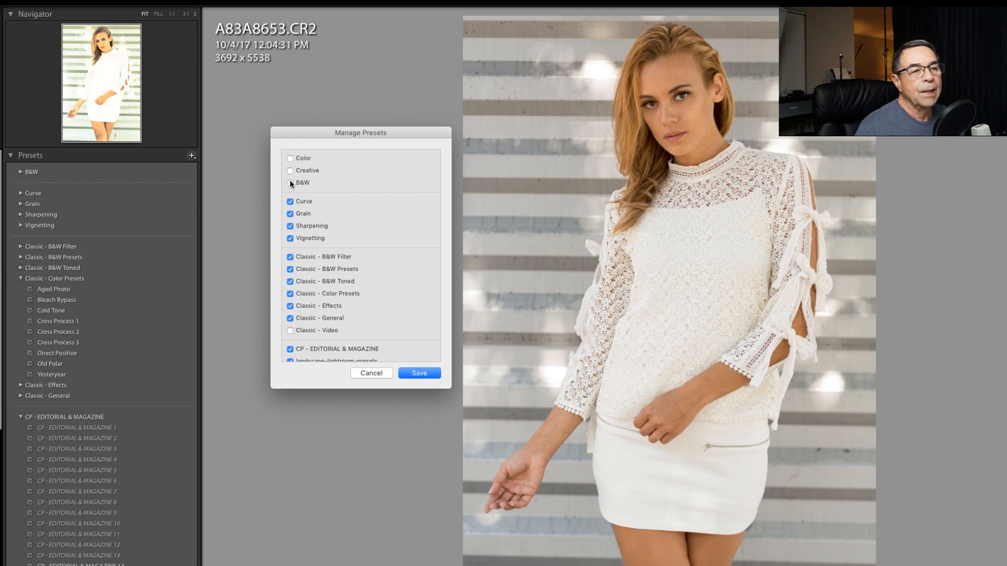
{"action": "left_click", "coordinate": [290, 201]}
{"action": "left_click", "coordinate": [290, 214]}
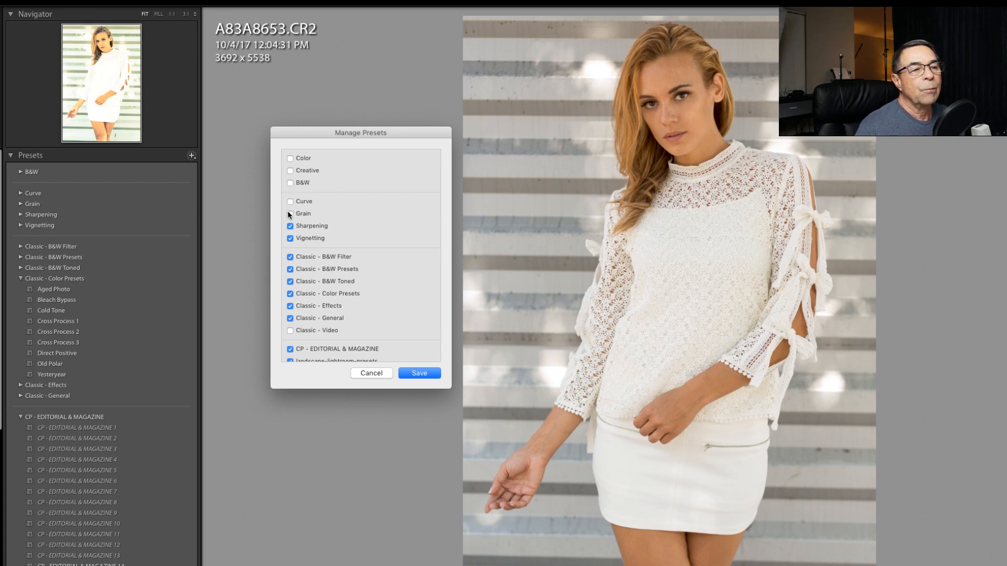
{"action": "left_click", "coordinate": [290, 226]}
{"action": "left_click", "coordinate": [290, 238]}
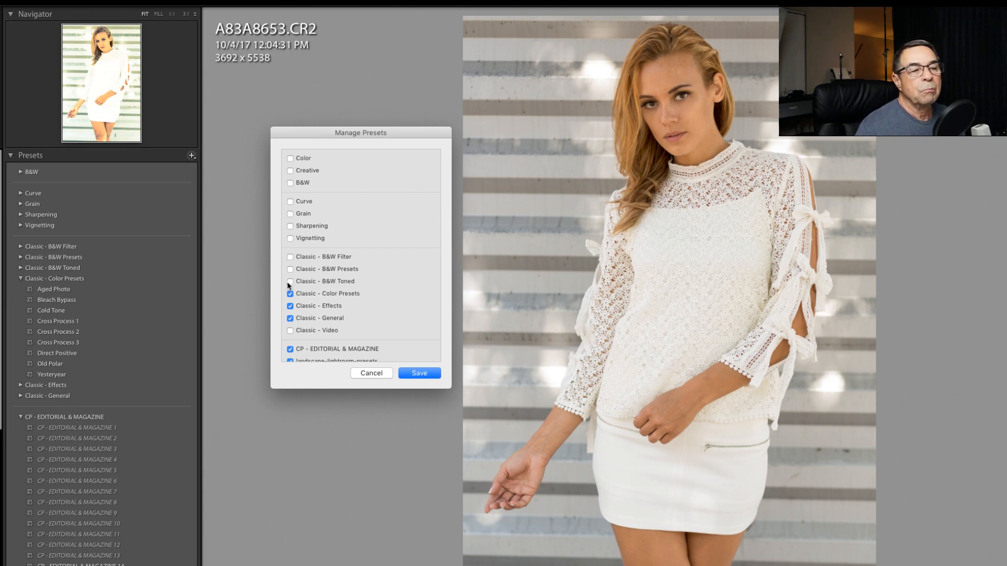
{"action": "left_click", "coordinate": [290, 306]}
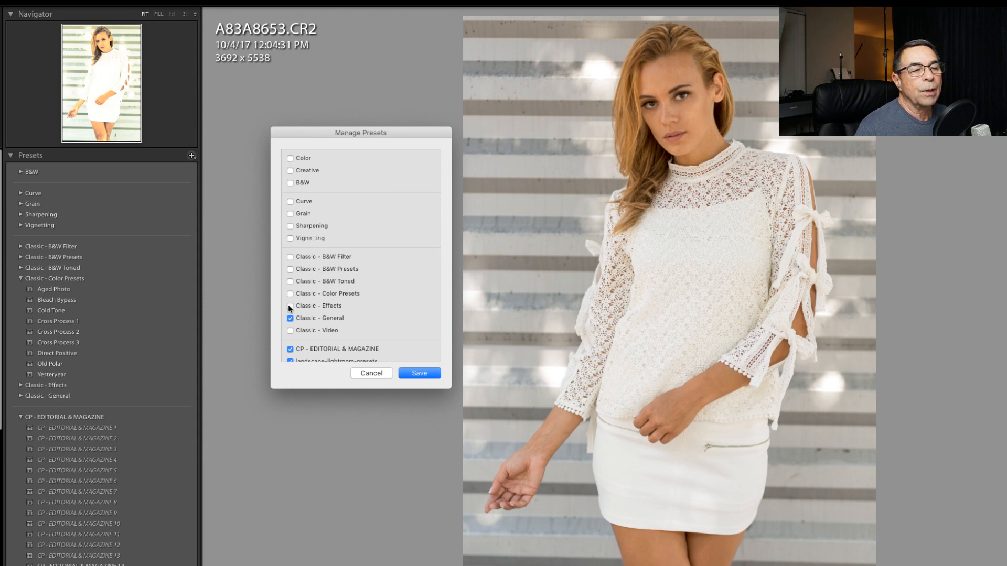
Hide the Lightroom Wedding Presets and WS Wedding Portrait Presets groups as well, and save the preset visibility choices
{"action": "scroll", "coordinate": [401, 291], "scroll_direction": "down", "scroll_amount": 3}
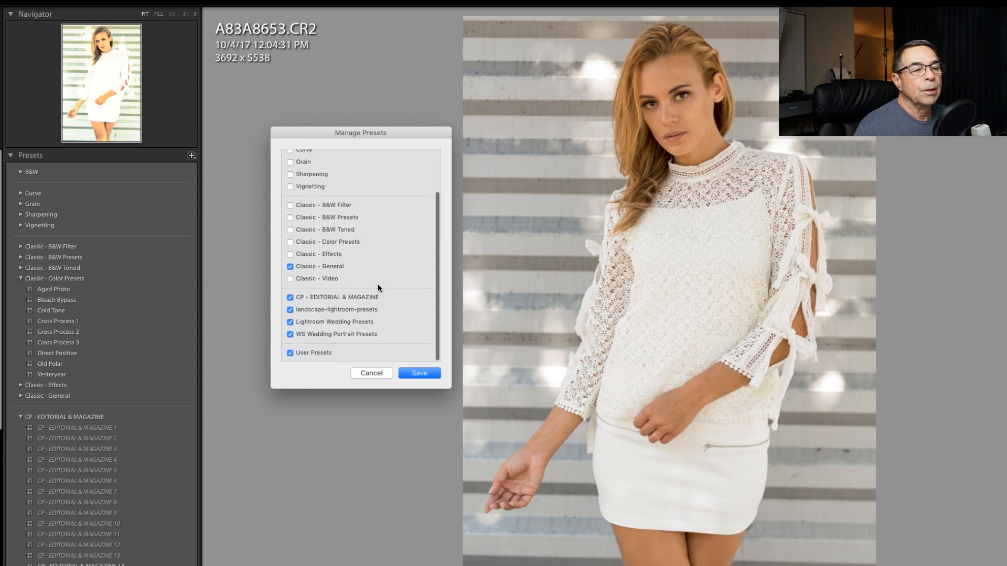
{"action": "left_click", "coordinate": [290, 309]}
{"action": "left_click", "coordinate": [290, 310]}
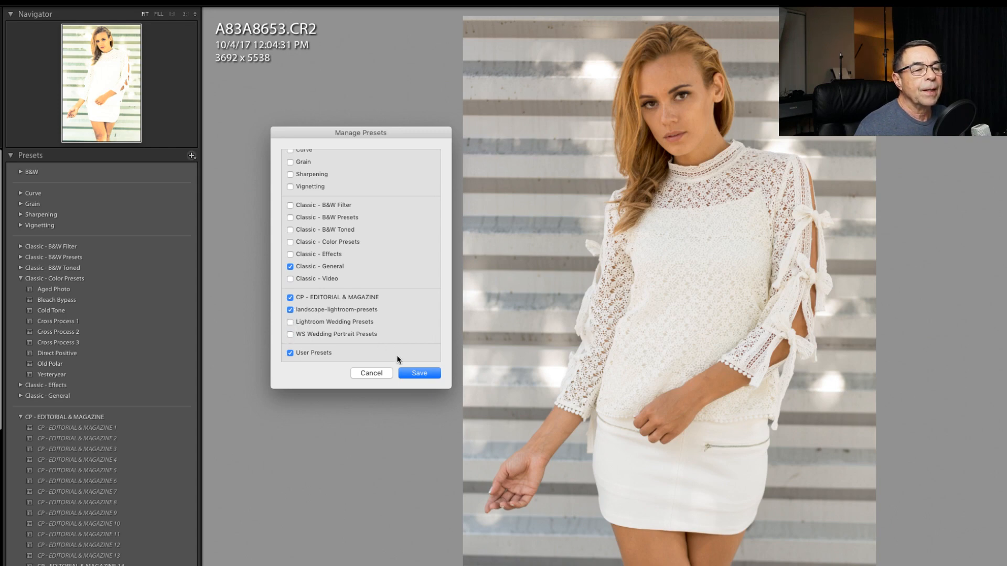
{"action": "left_click", "coordinate": [412, 373]}
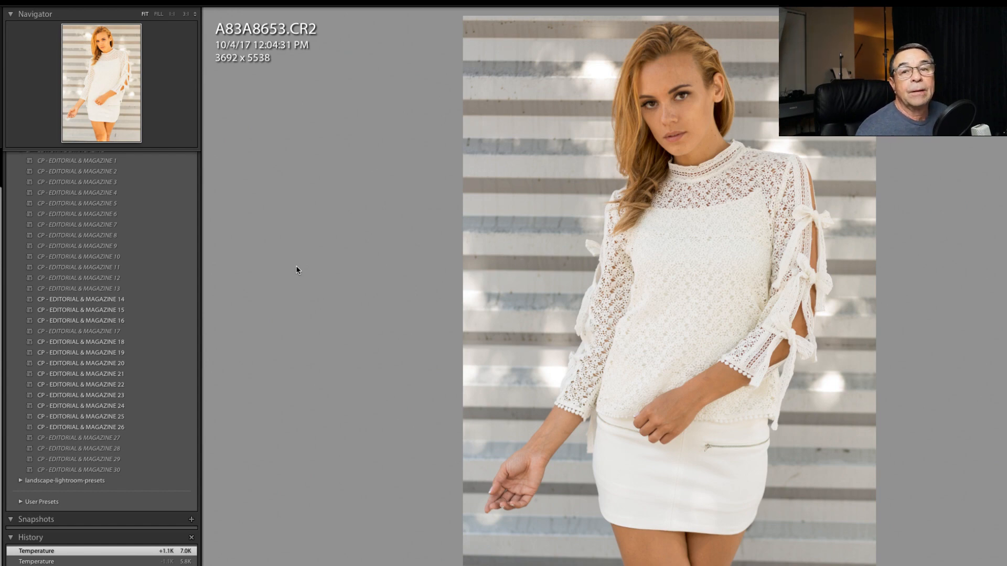
Apply the CP - EDITORIAL & MAGAZINE 4 preset to the photo and revert to the Export - Hard Drive history state
{"action": "left_click", "coordinate": [78, 193]}
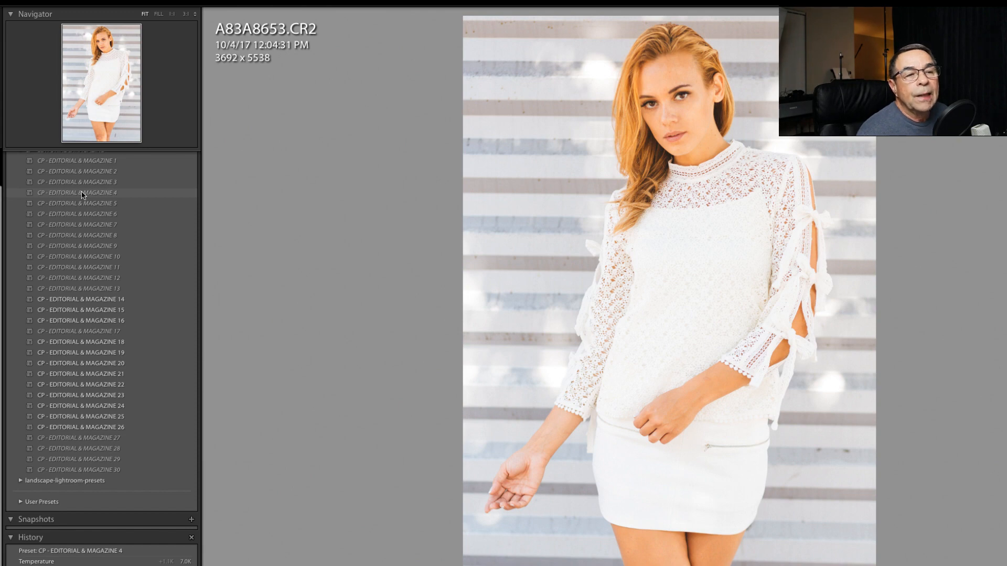
{"action": "left_click", "coordinate": [79, 194]}
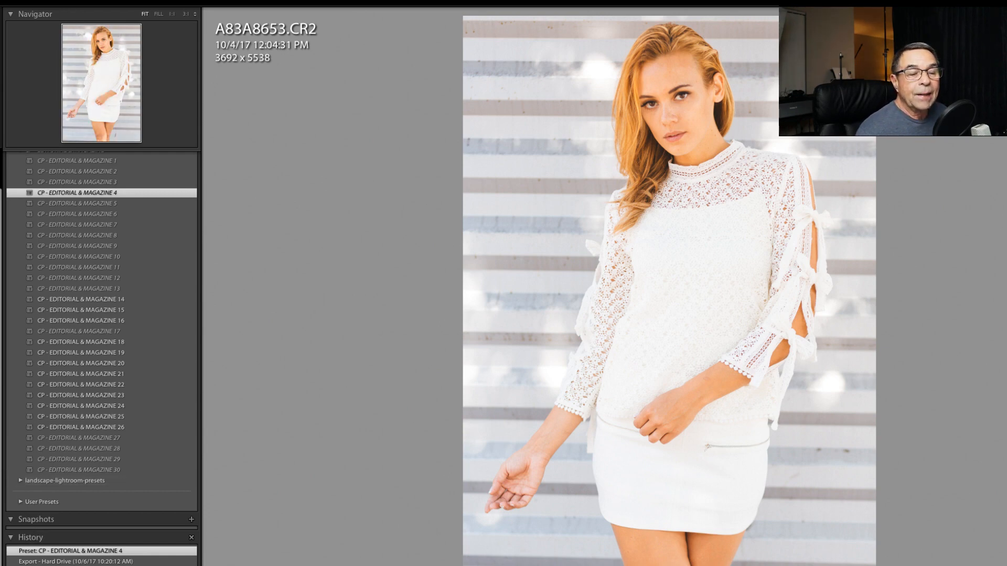
{"action": "left_click", "coordinate": [38, 561]}
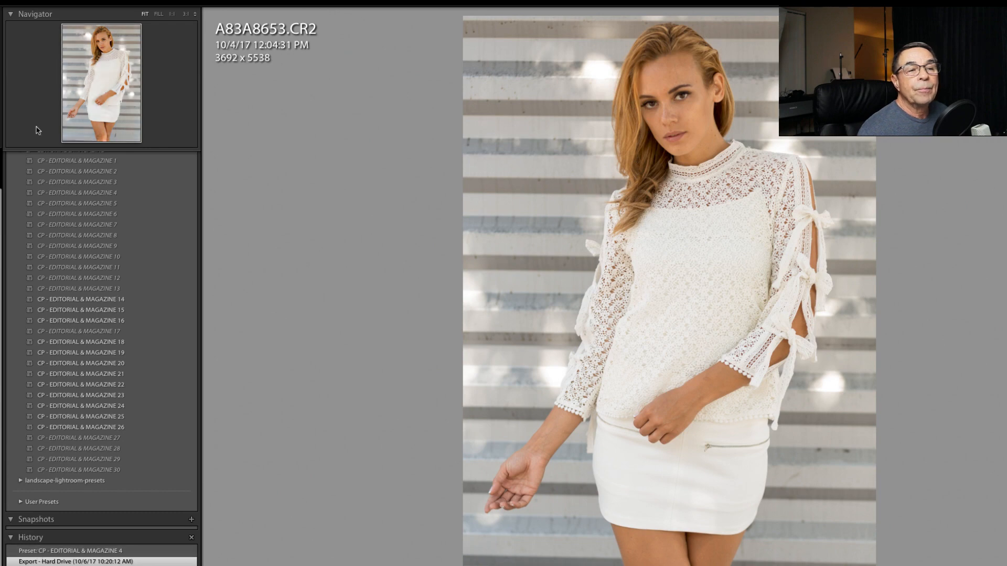
Apply the CP - EDITORIAL & MAGAZINE 4 preset to the photo again, comparing before and after by undoing and redoing it
{"action": "left_click", "coordinate": [95, 193]}
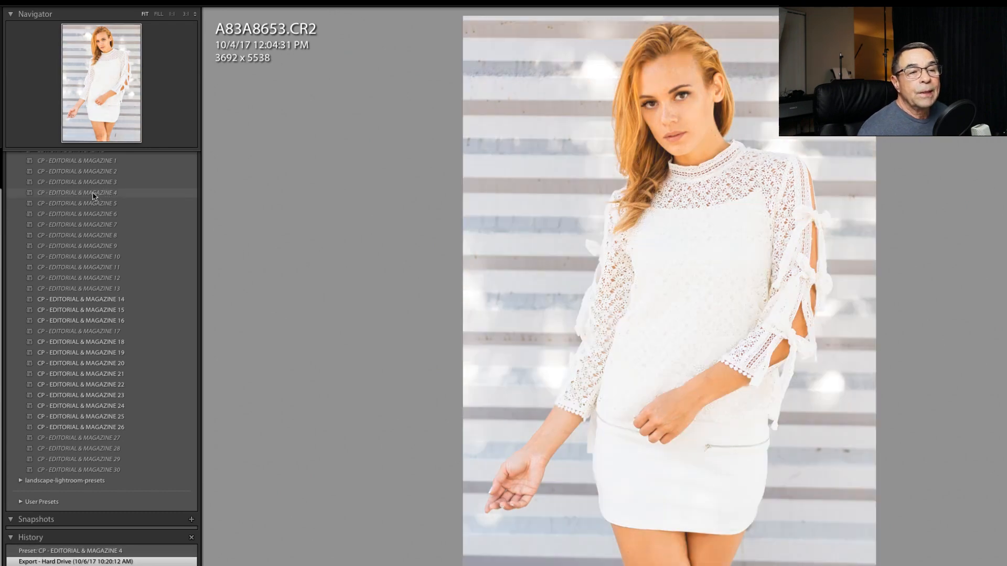
{"action": "left_click", "coordinate": [95, 194]}
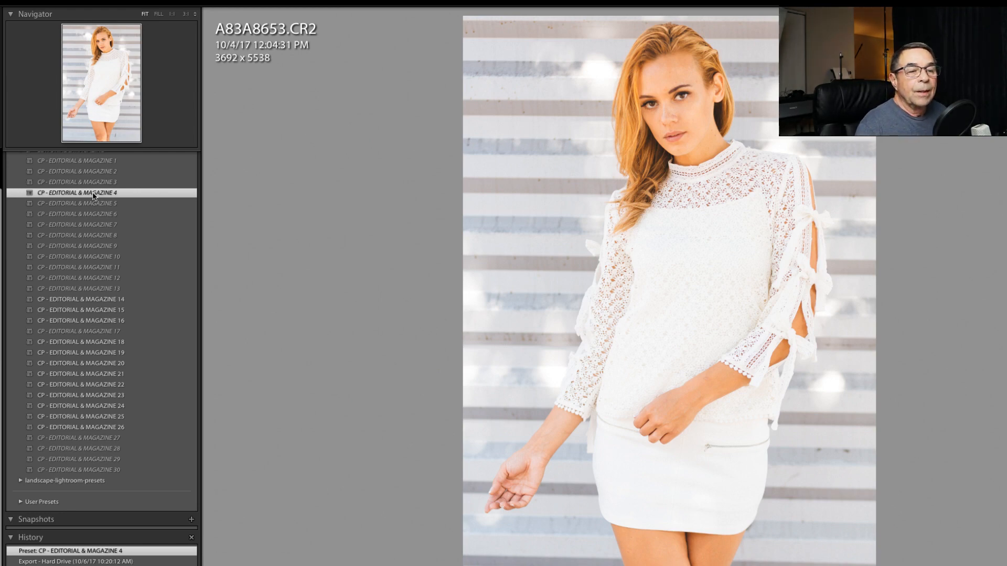
{"action": "key", "text": "ctrl+z"}
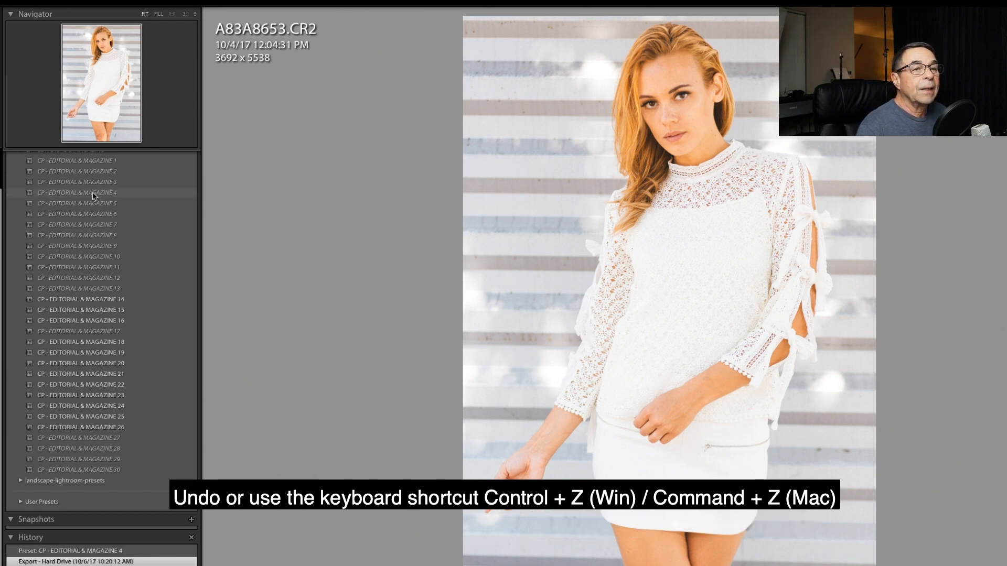
{"action": "left_click", "coordinate": [93, 194]}
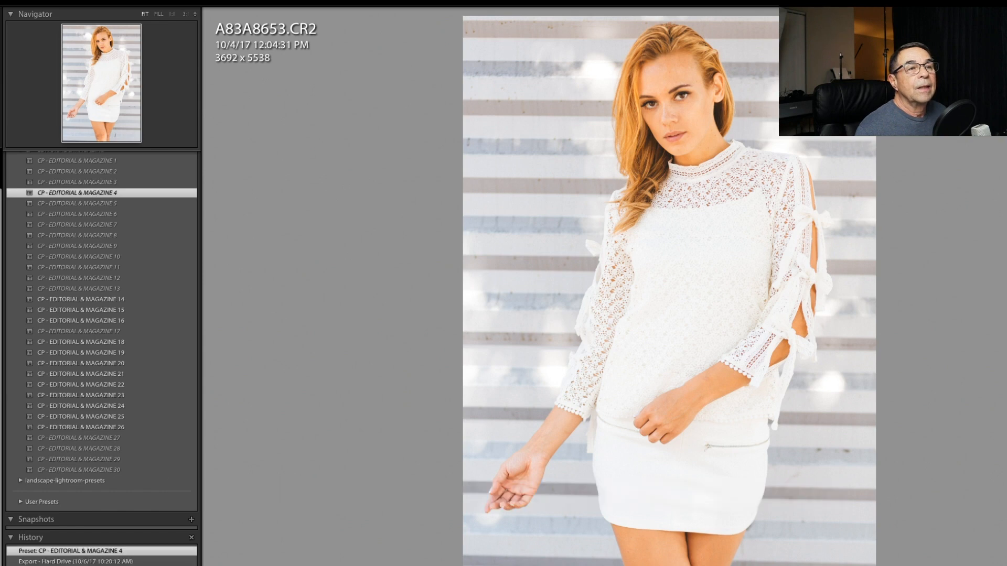
{"action": "left_click", "coordinate": [121, 1]}
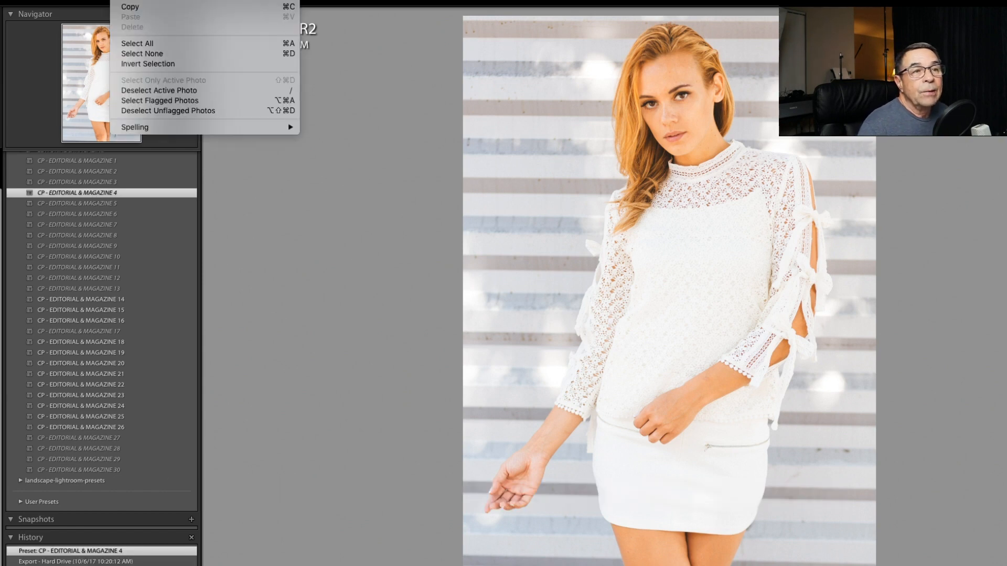
{"action": "key", "text": "super+z"}
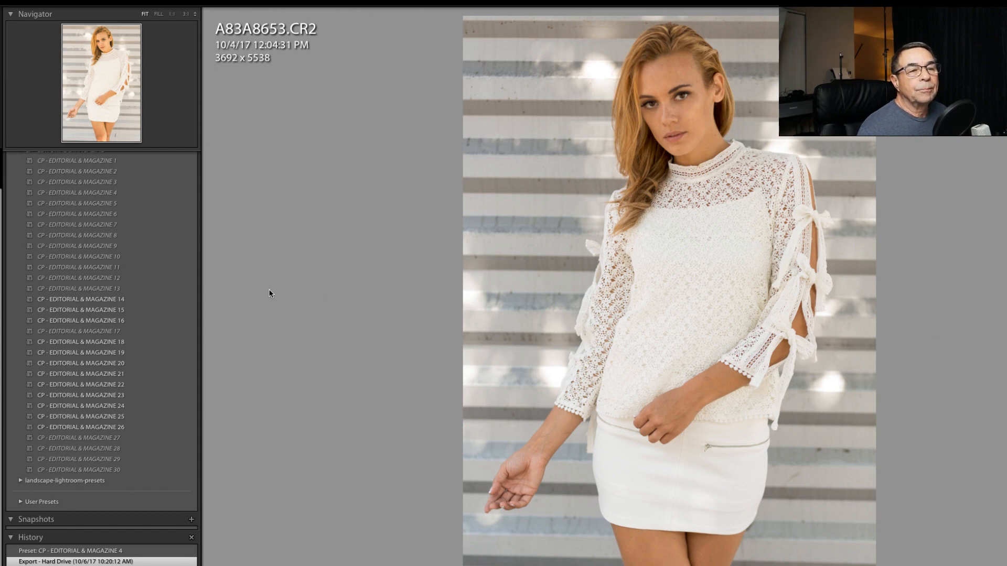
{"action": "key", "text": "super+shift+z"}
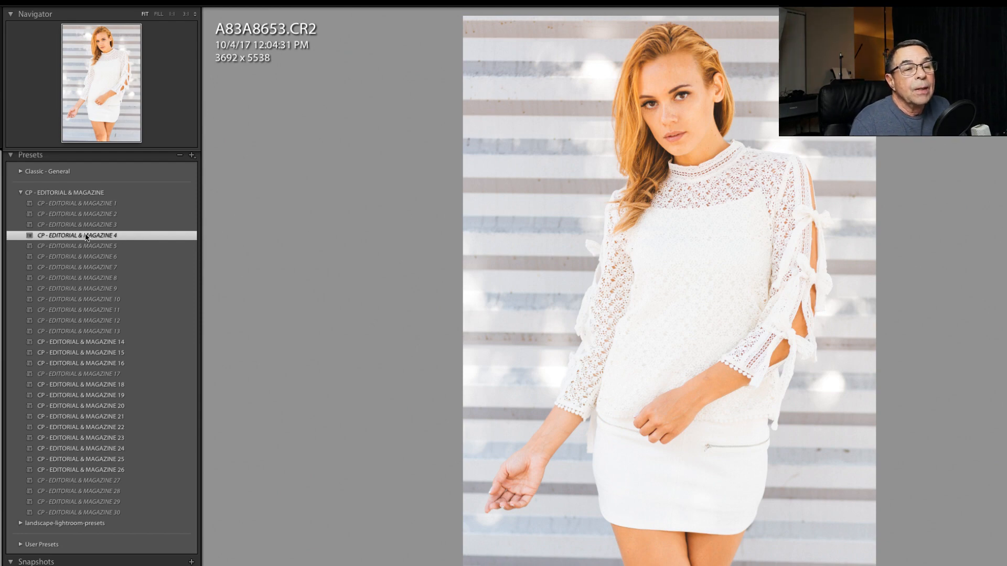
Add the CP - EDITORIAL & MAGAZINE 4 preset to Favorites and collapse the Favorites group
{"action": "right_click", "coordinate": [128, 236]}
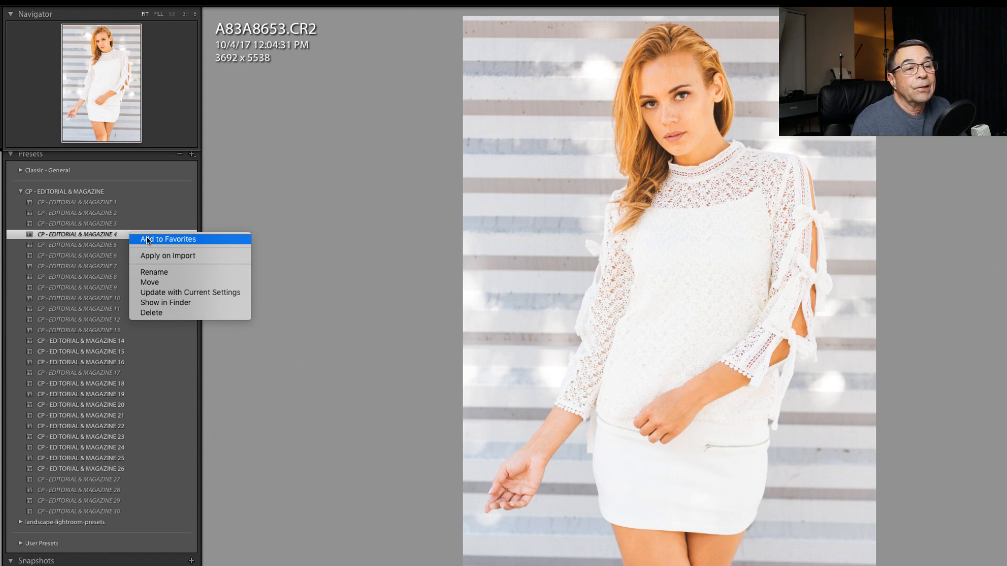
{"action": "left_click", "coordinate": [146, 239]}
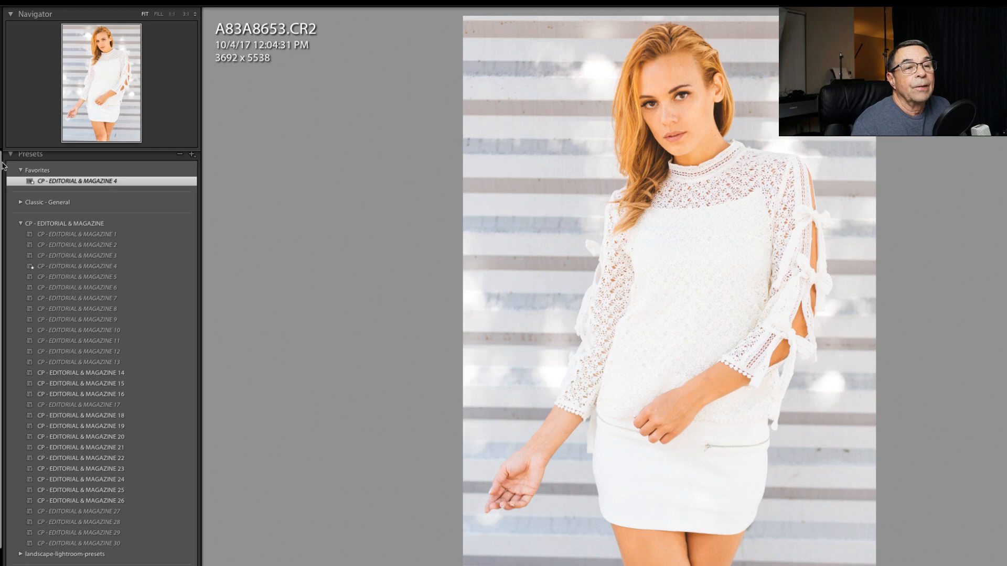
{"action": "left_click", "coordinate": [21, 171]}
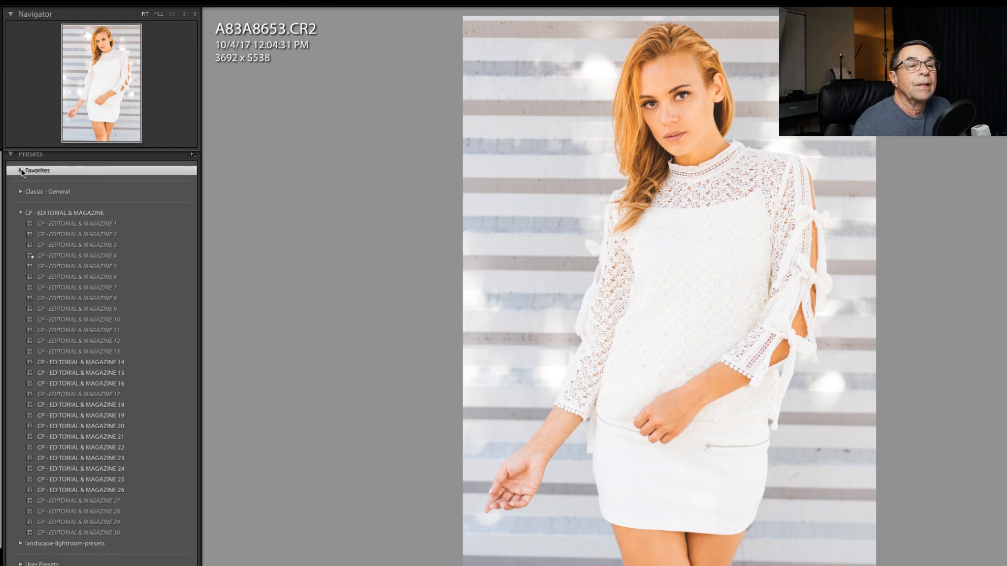
Expand the Favorites group and remove the CP - EDITORIAL & MAGAZINE 4 preset from it
{"action": "left_click", "coordinate": [21, 171]}
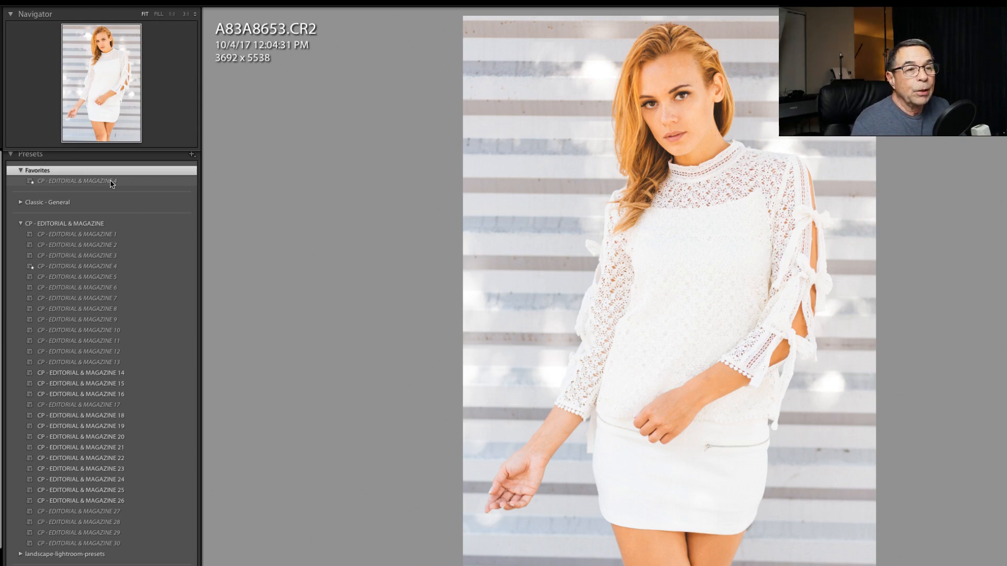
{"action": "right_click", "coordinate": [142, 235]}
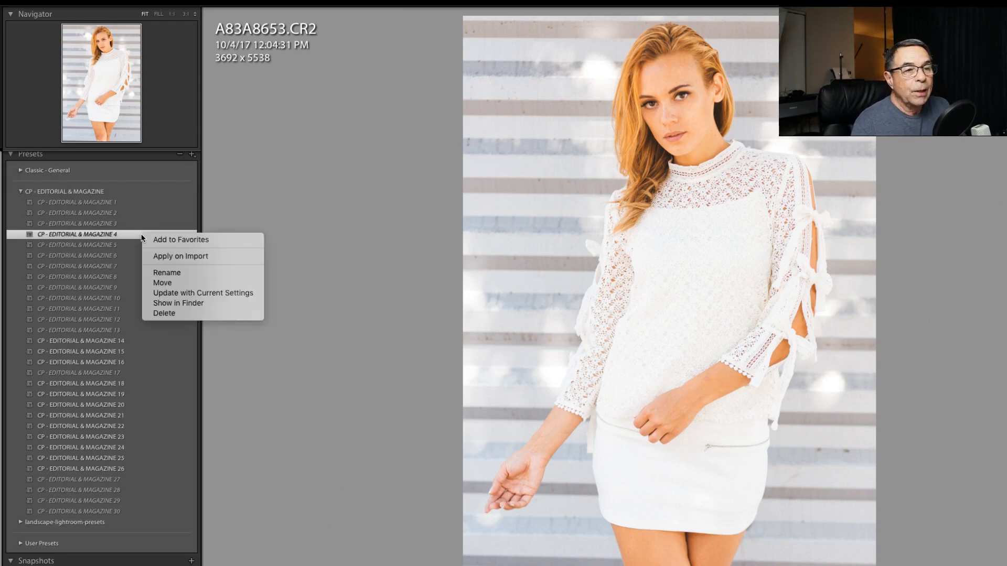
{"action": "left_click", "coordinate": [164, 258]}
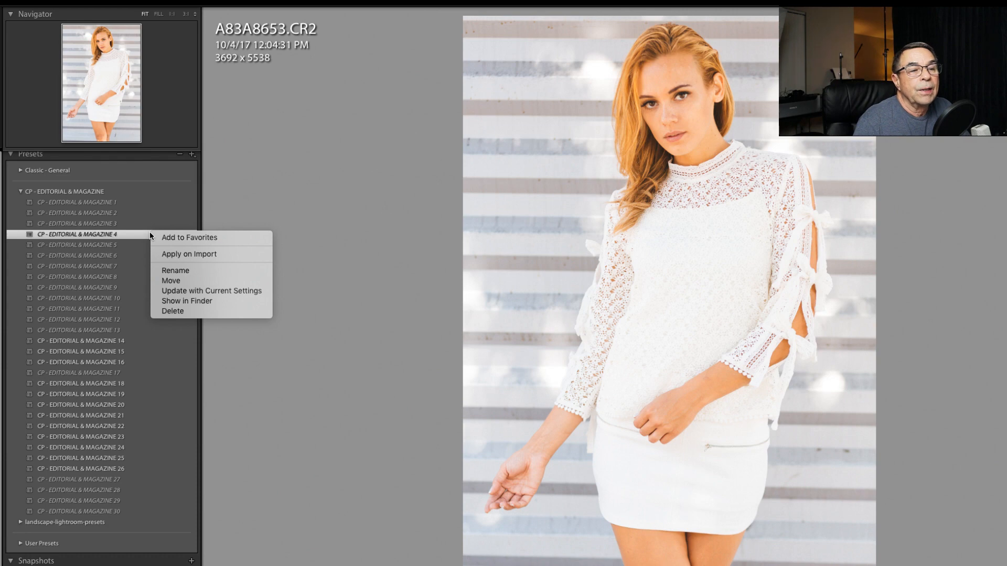
Open the rename and move dialogs for the CP - EDITORIAL & MAGAZINE 4 preset, cancelling each one
{"action": "left_click", "coordinate": [175, 271]}
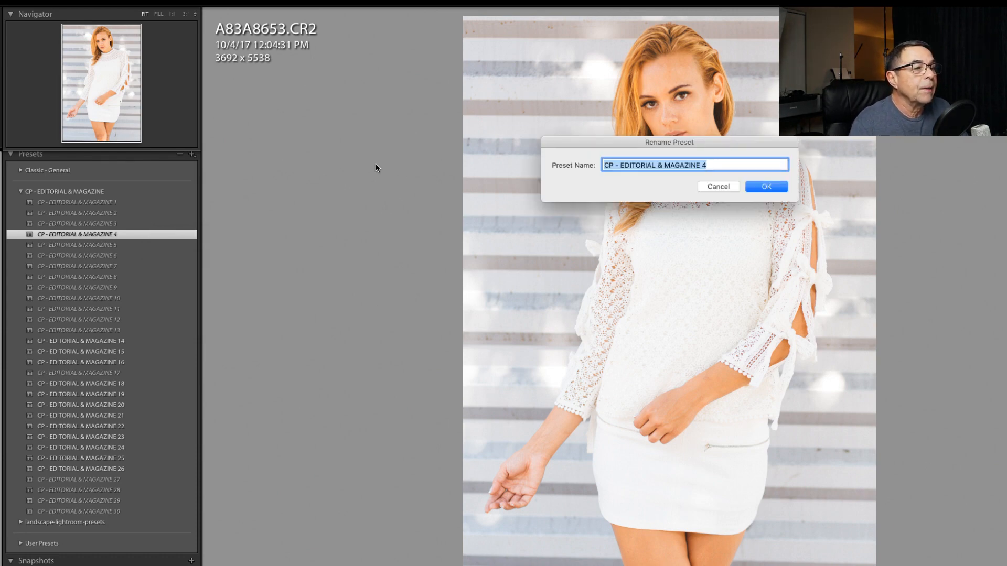
{"action": "left_click", "coordinate": [728, 186]}
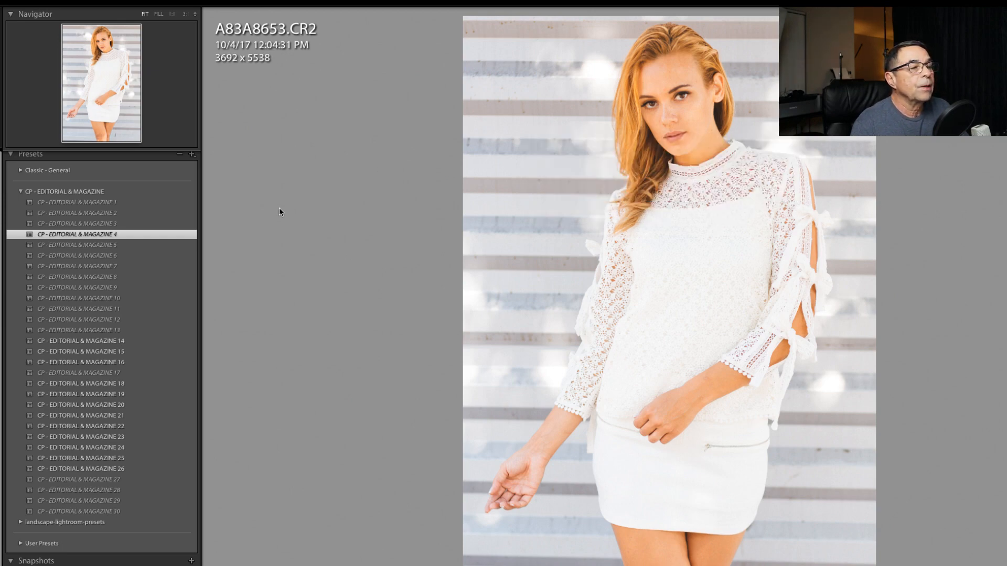
{"action": "right_click", "coordinate": [161, 234]}
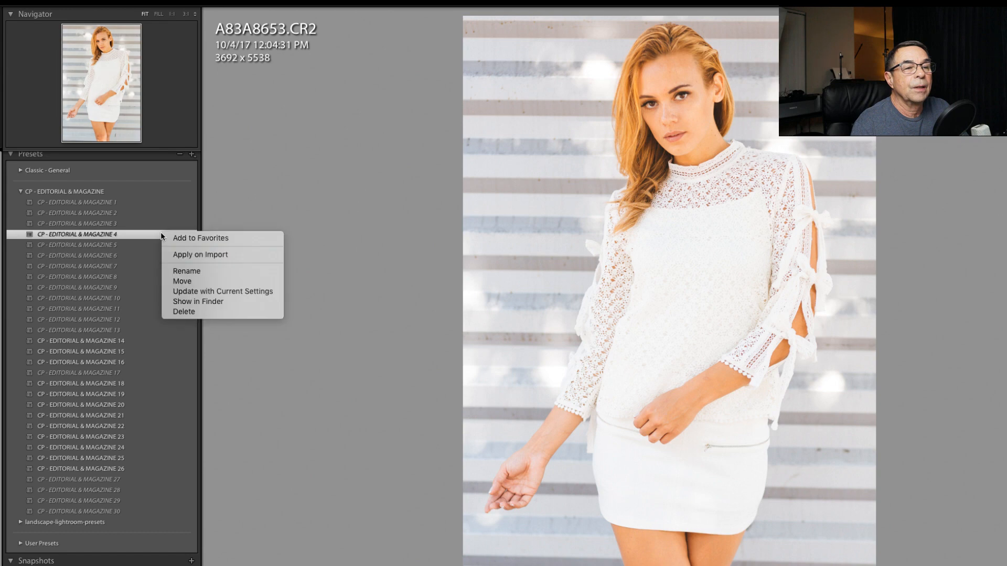
{"action": "left_click", "coordinate": [187, 281]}
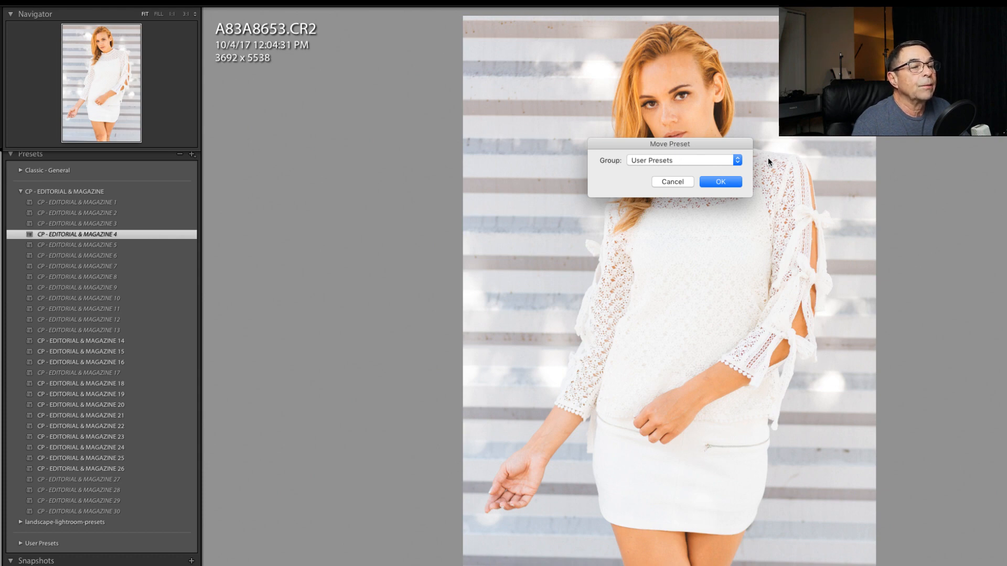
{"action": "left_click", "coordinate": [679, 180]}
Start deleting the CP - EDITORIAL & MAGAZINE 4 preset, but cancel the permanent deletion
{"action": "left_click", "coordinate": [172, 312]}
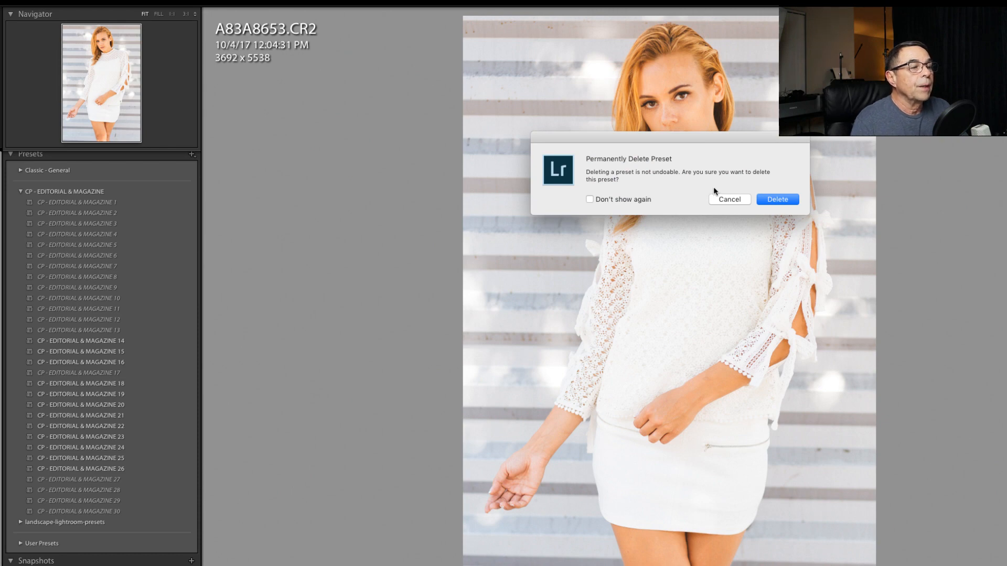
{"action": "left_click", "coordinate": [729, 200]}
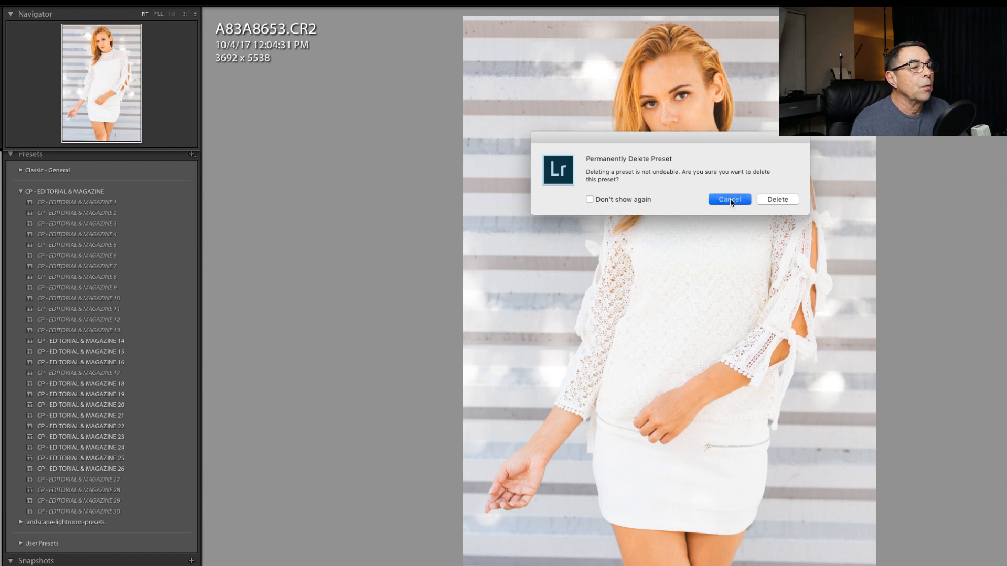
Show the CP - EDITORIAL & MAGAZINE 4 preset file in Finder, close that window, and review the preset's options
{"action": "right_click", "coordinate": [105, 235]}
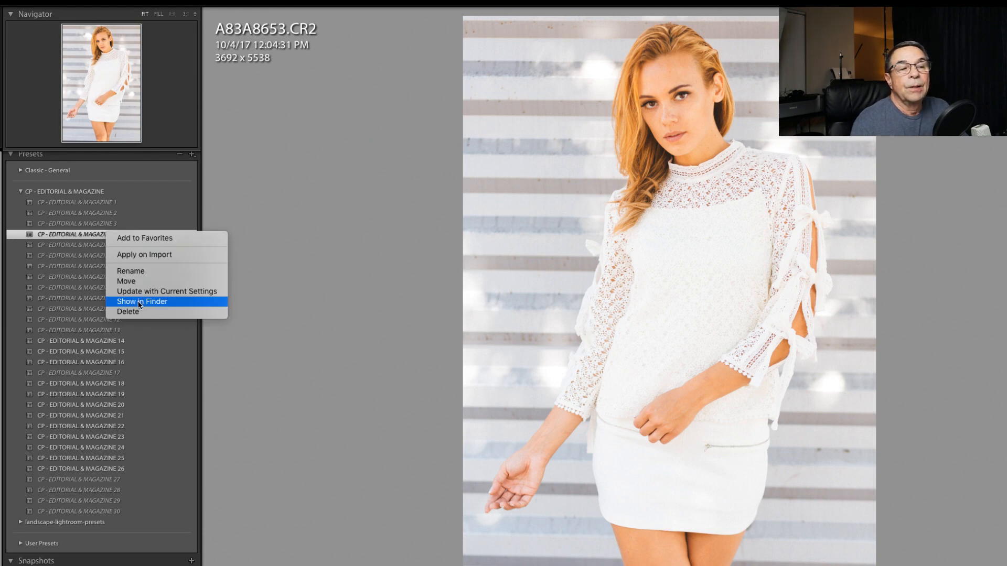
{"action": "left_click", "coordinate": [140, 303]}
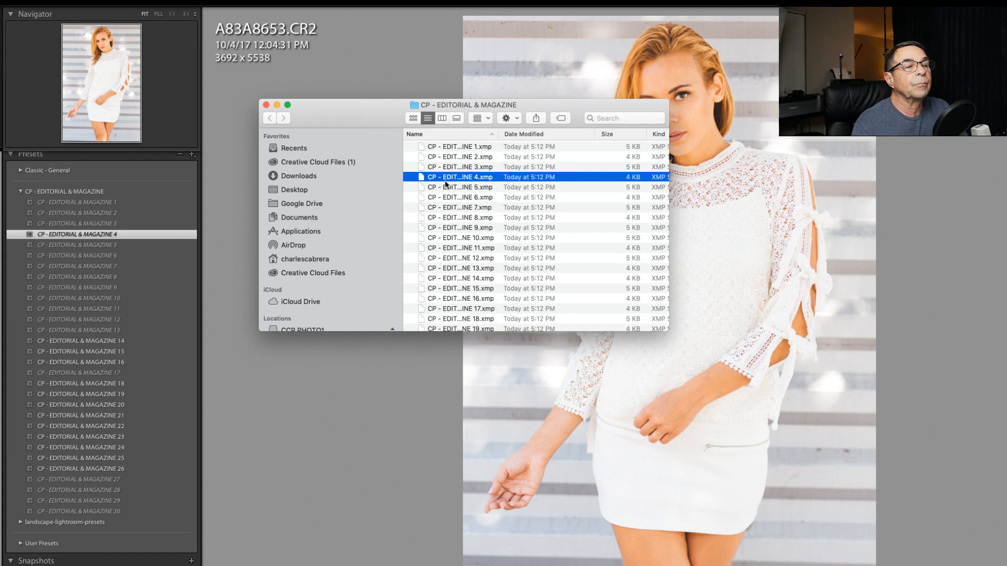
{"action": "left_click", "coordinate": [267, 107]}
{"action": "right_click", "coordinate": [143, 235]}
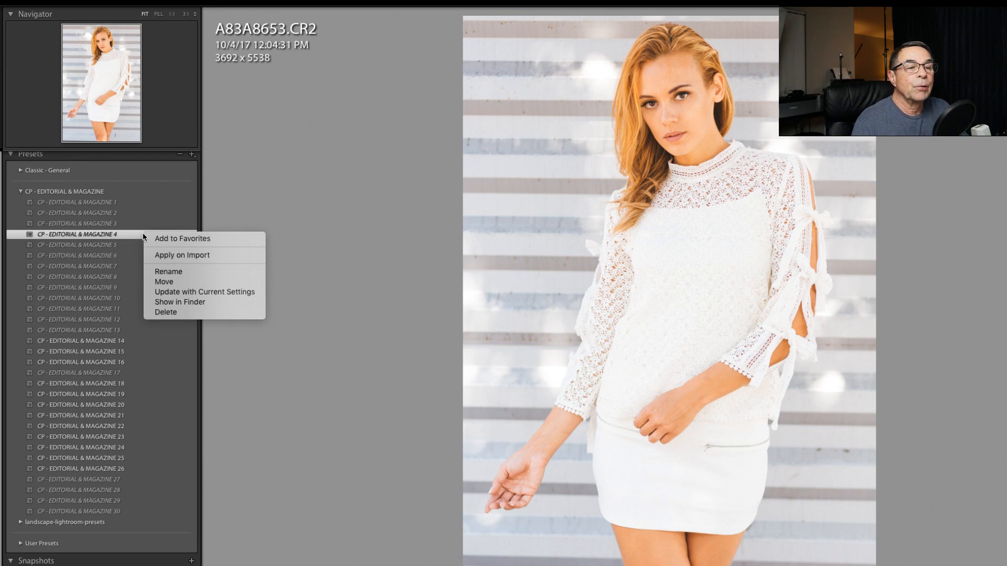
{"action": "key", "text": "Escape"}
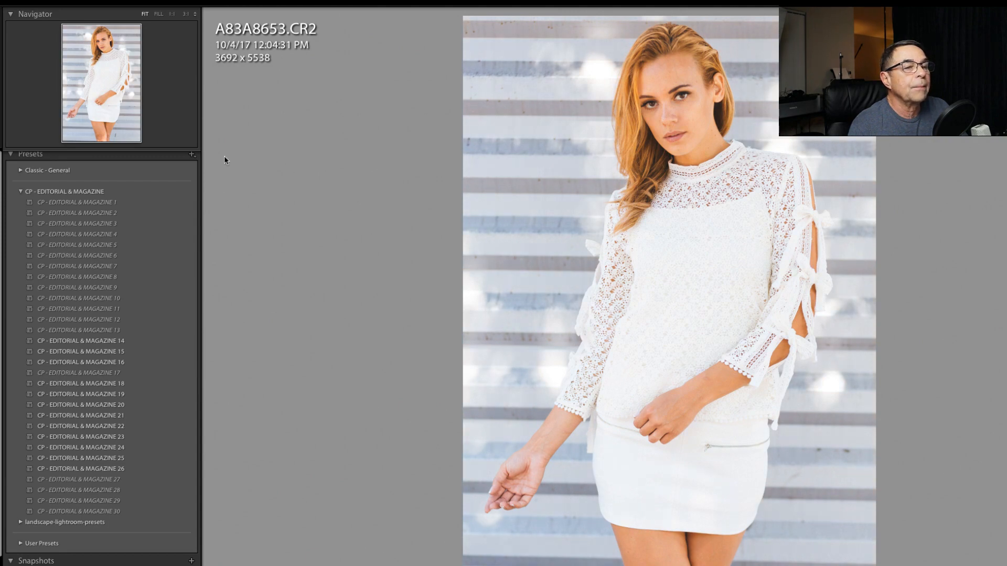
Update the CP - EDITORIAL & MAGAZINE 4 preset with the current settings, including only Treatment & Profile, Exposure and Process Version
{"action": "left_click", "coordinate": [117, 237]}
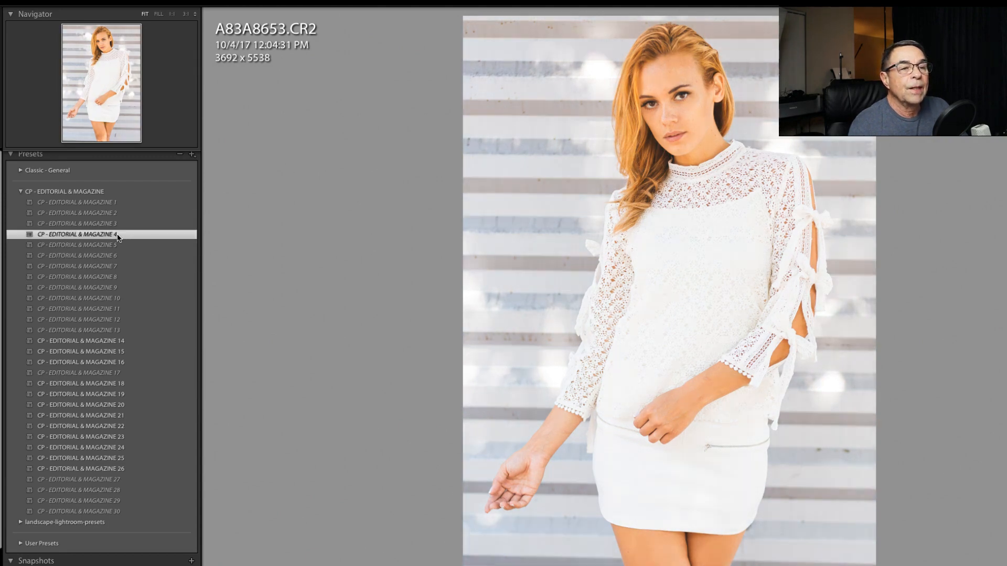
{"action": "right_click", "coordinate": [155, 238]}
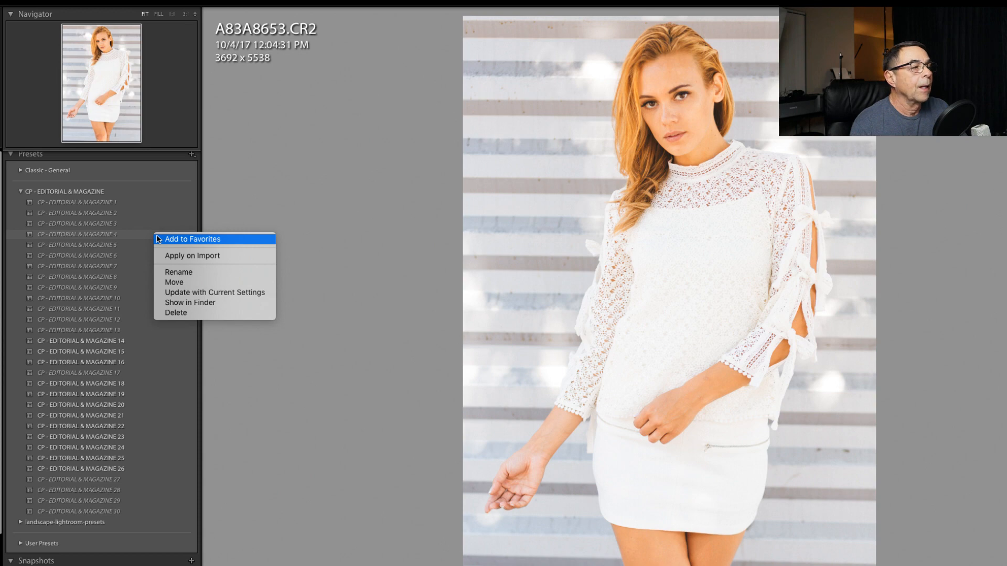
{"action": "left_click", "coordinate": [178, 293]}
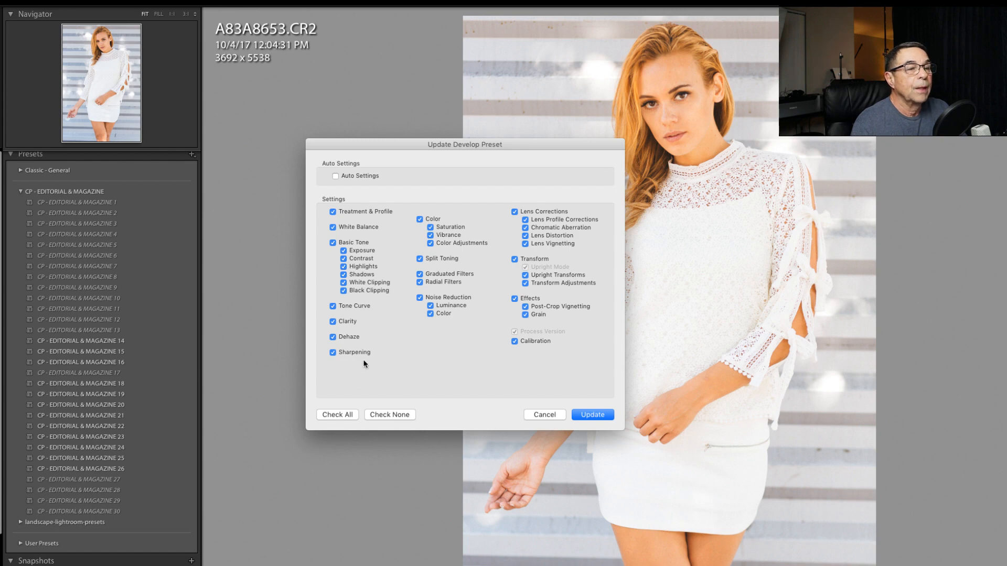
{"action": "left_click", "coordinate": [383, 414]}
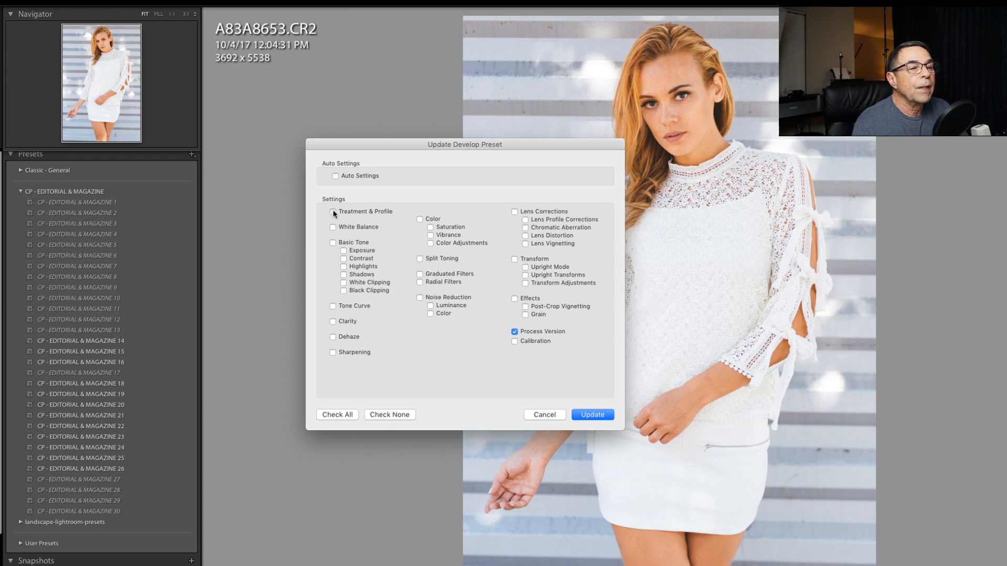
{"action": "left_click", "coordinate": [333, 212]}
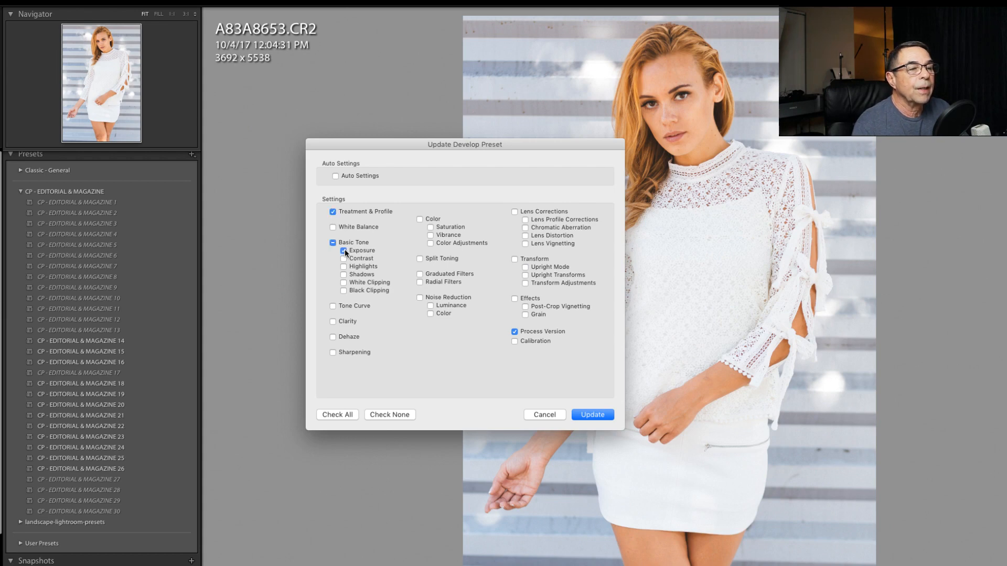
{"action": "left_click", "coordinate": [593, 415]}
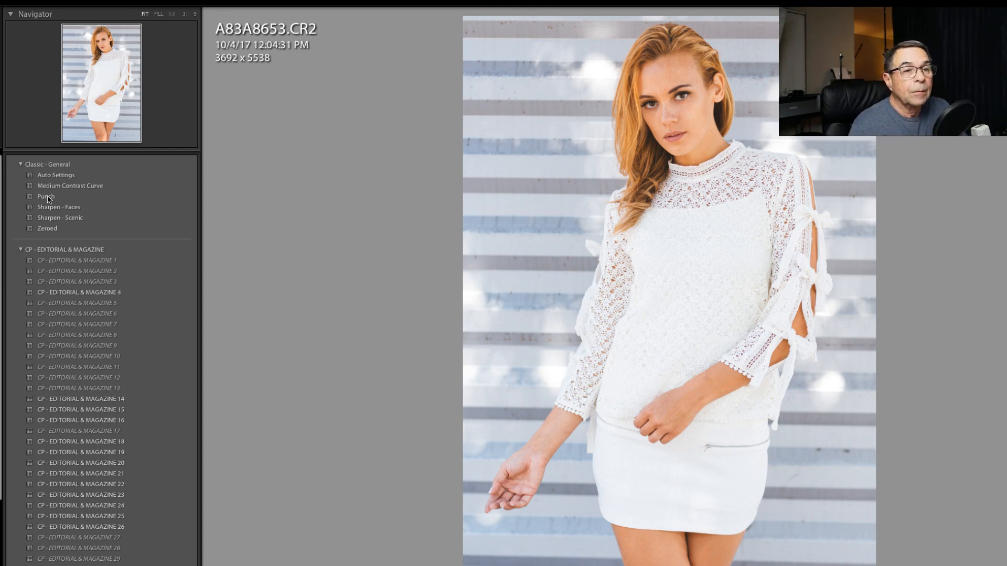
Compare the management options offered for the built-in Punch preset with those for CP - EDITORIAL & MAGAZINE 4
{"action": "scroll", "coordinate": [47, 199], "scroll_direction": "down", "scroll_amount": 1}
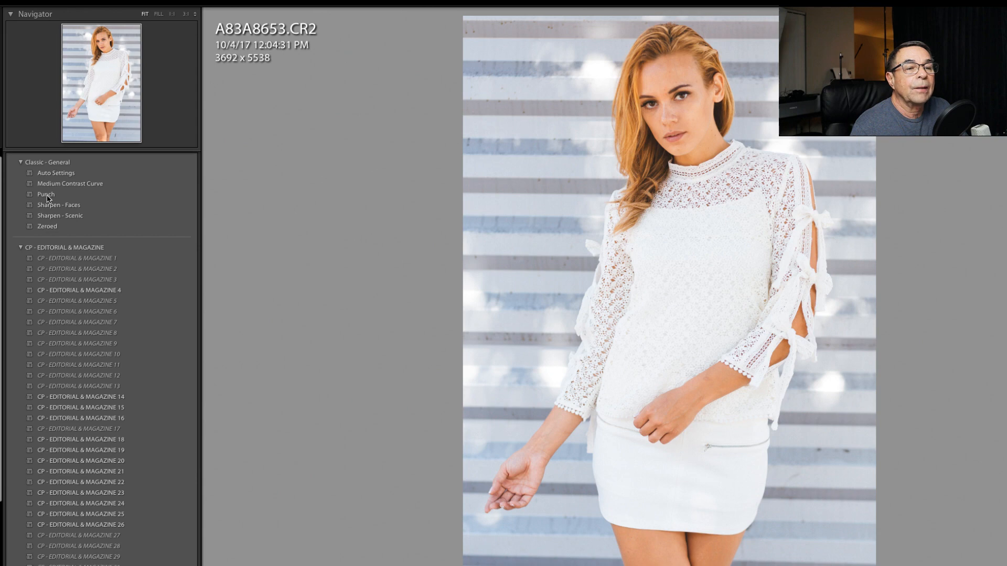
{"action": "right_click", "coordinate": [47, 197]}
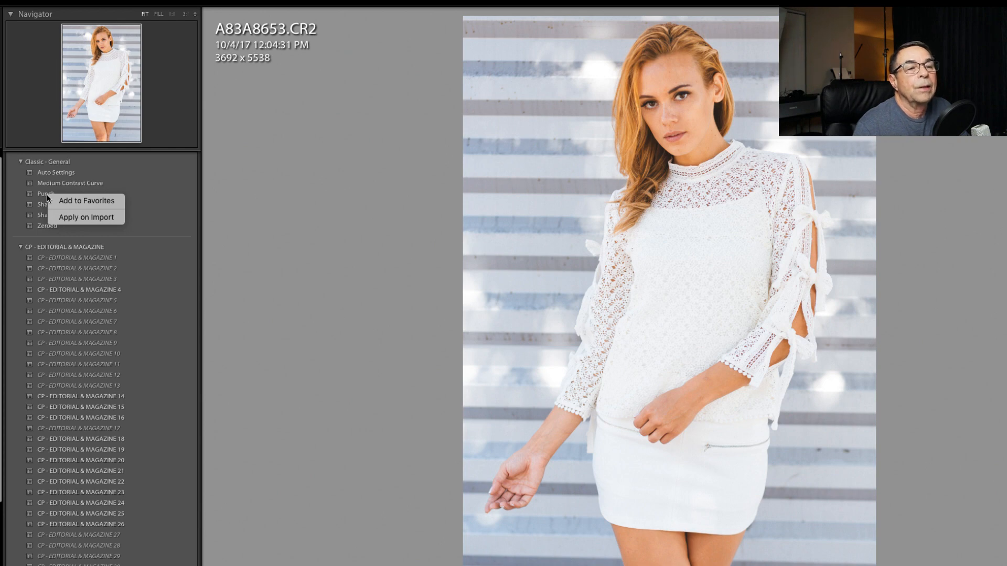
{"action": "left_click", "coordinate": [83, 292]}
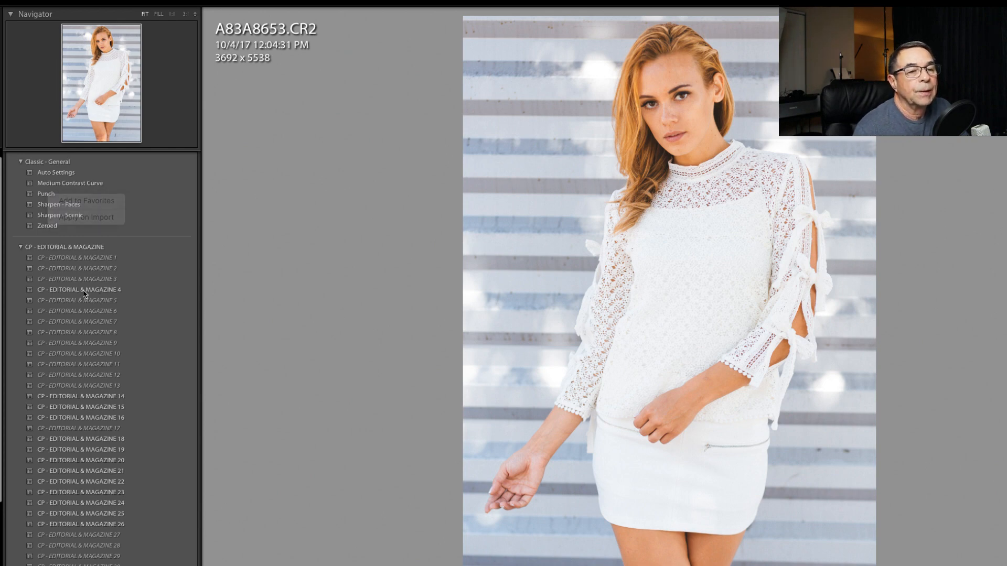
{"action": "left_click", "coordinate": [82, 290]}
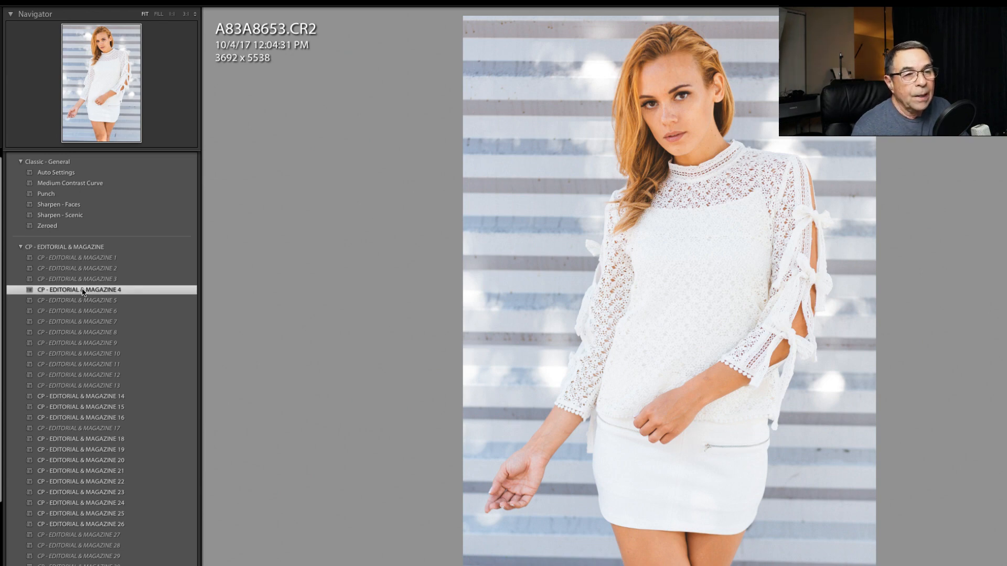
{"action": "right_click", "coordinate": [83, 292]}
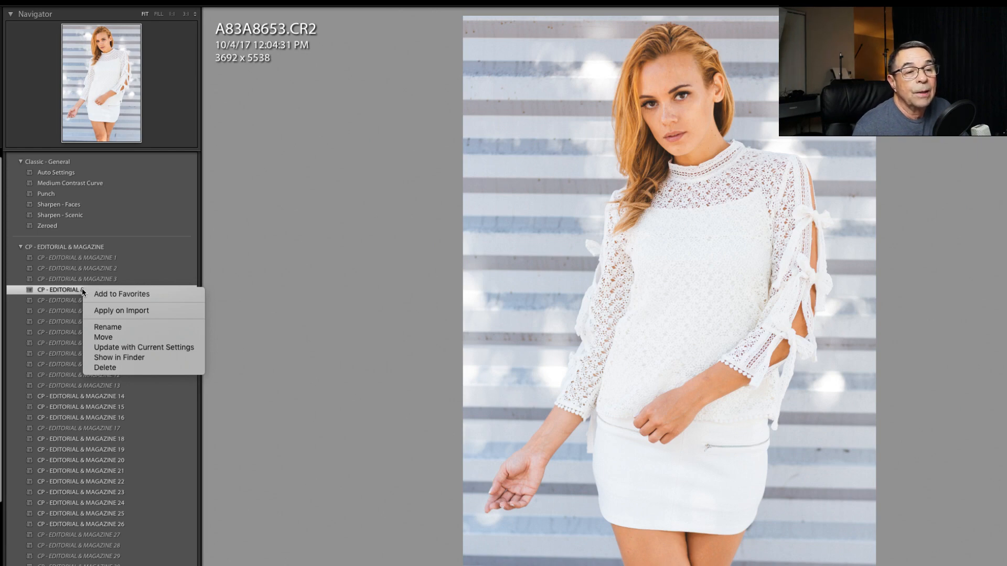
{"action": "left_click", "coordinate": [82, 290]}
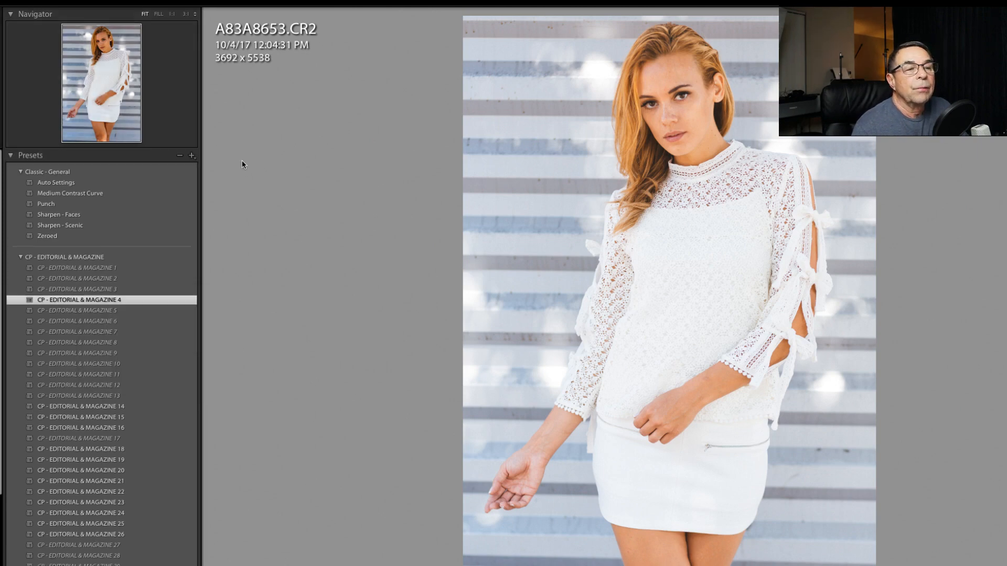
Submit a new develop preset named CP - EDITORIAL & MAGAZINE 4 in the CP - EDITORIAL & MAGAZINE group
{"action": "left_click", "coordinate": [192, 156]}
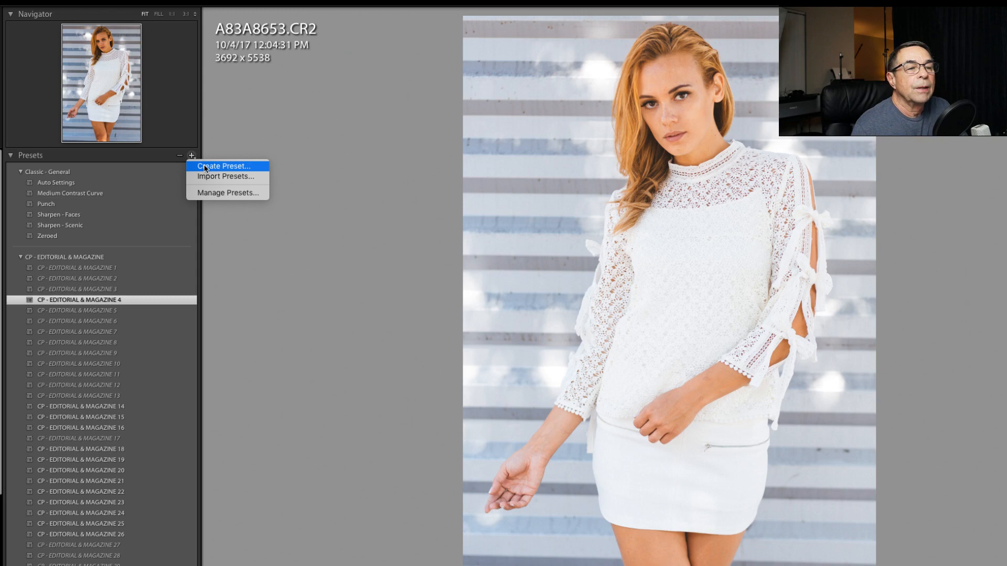
{"action": "left_click", "coordinate": [205, 167]}
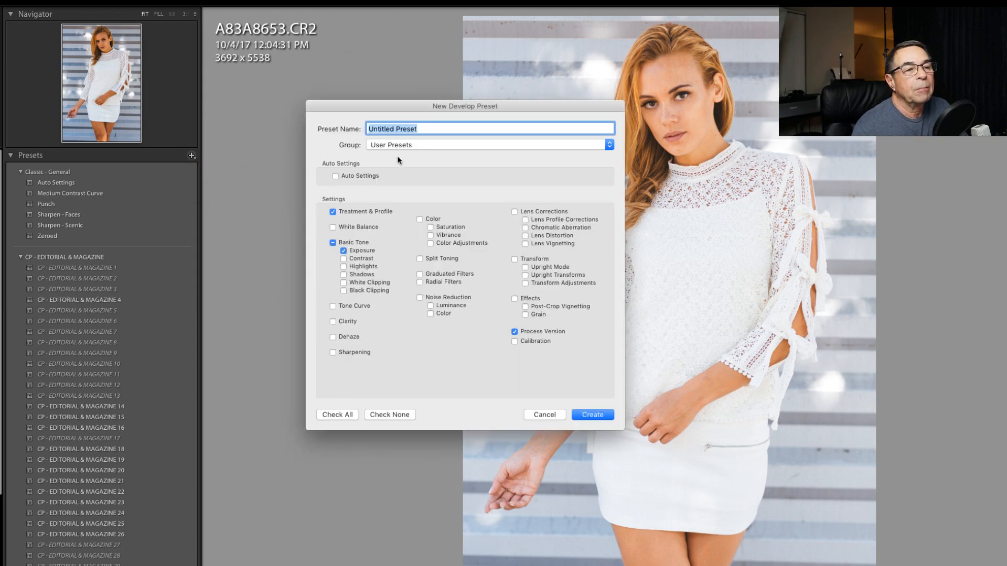
{"action": "left_click", "coordinate": [427, 129]}
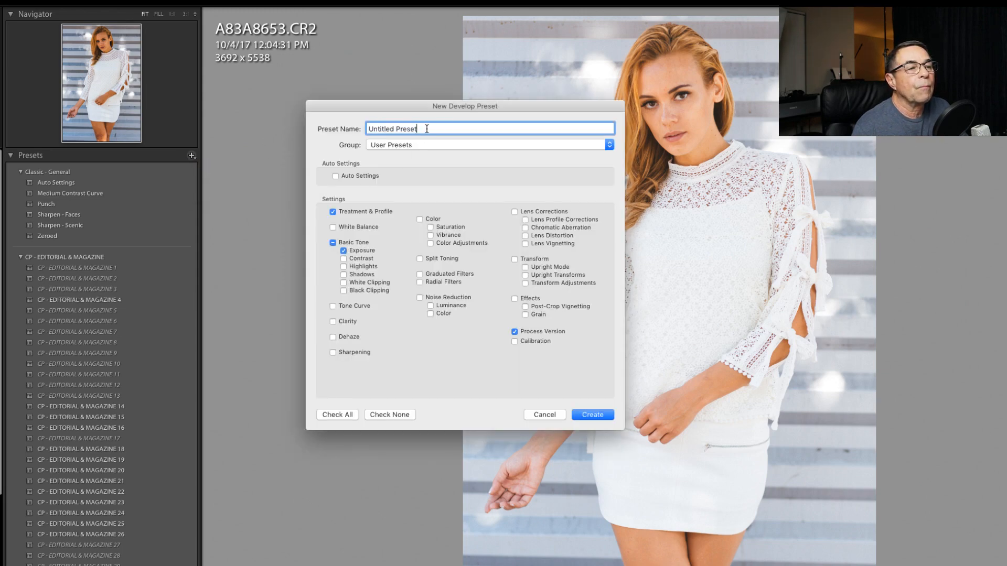
{"action": "left_click", "coordinate": [609, 145]}
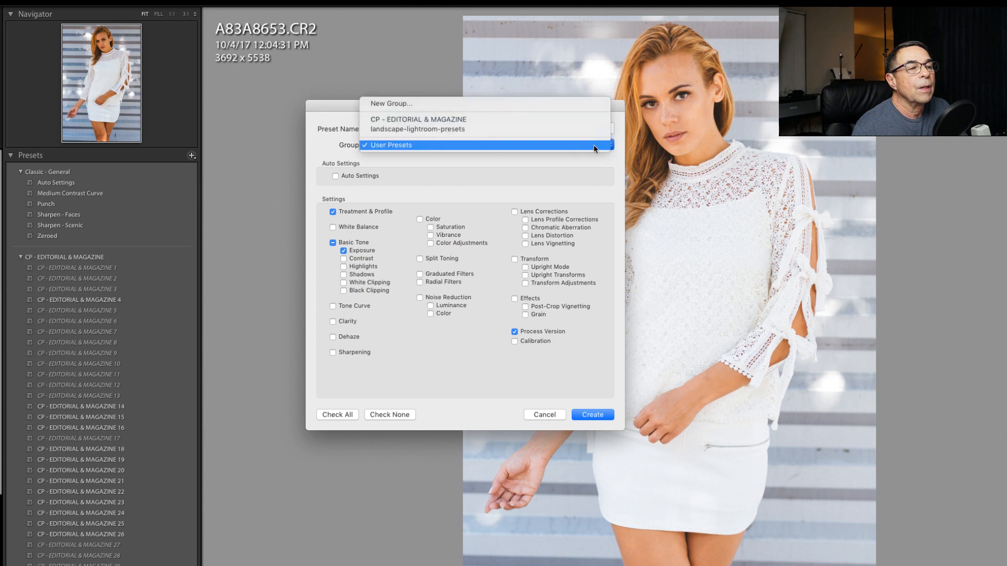
{"action": "left_click", "coordinate": [529, 120]}
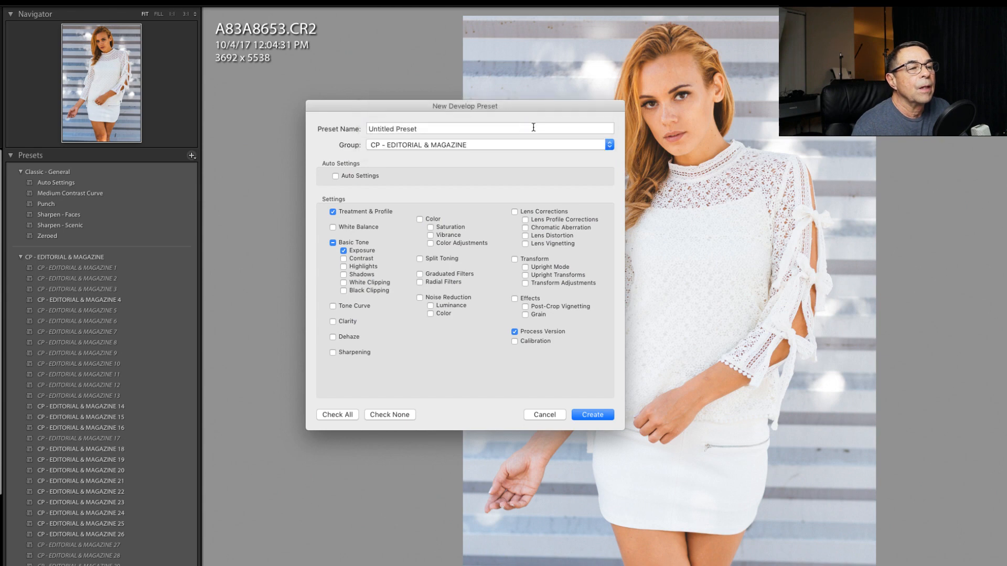
{"action": "triple_click", "coordinate": [430, 130]}
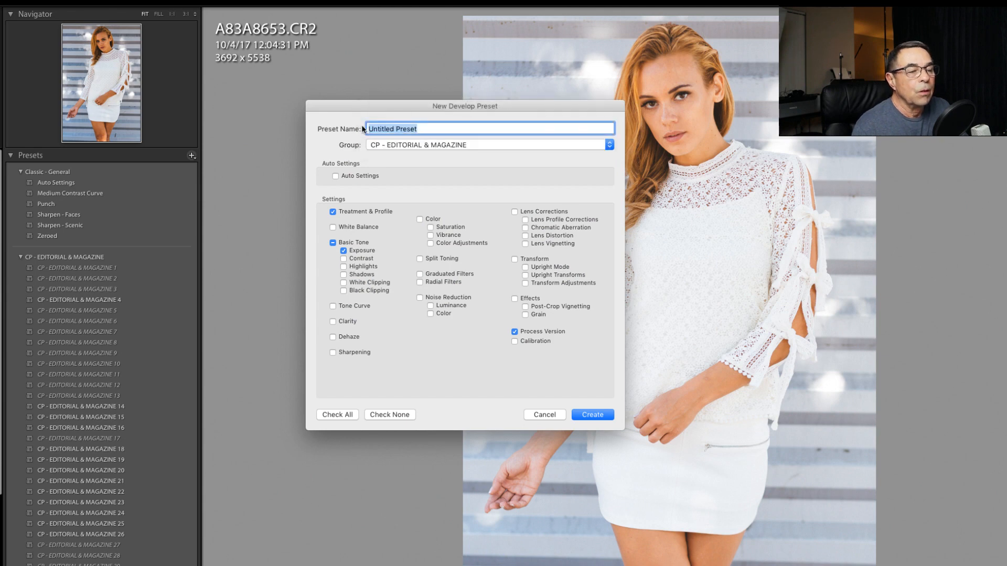
{"action": "type", "text": "CP - EDITORIAL & MAGAZINE 4"}
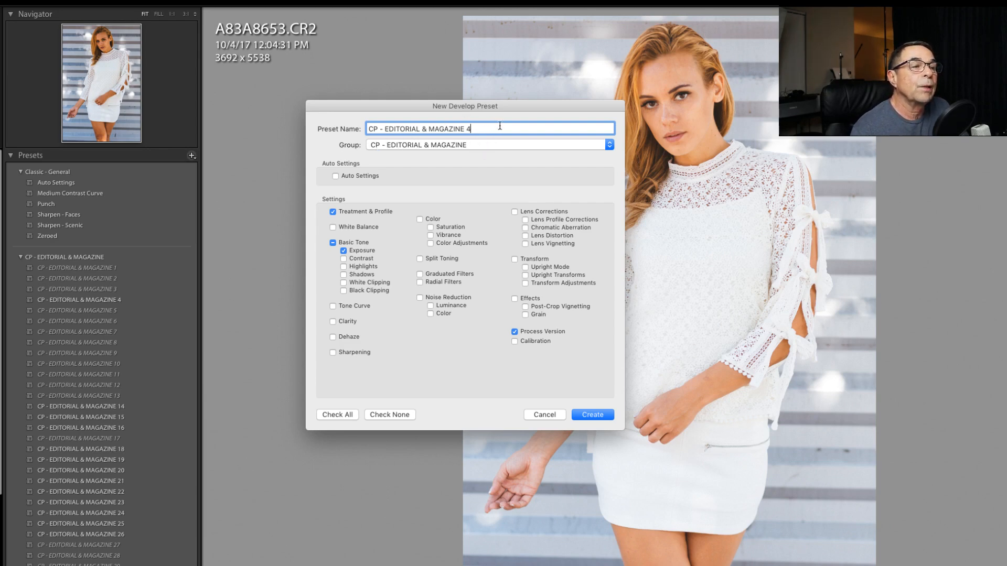
{"action": "left_click", "coordinate": [601, 416]}
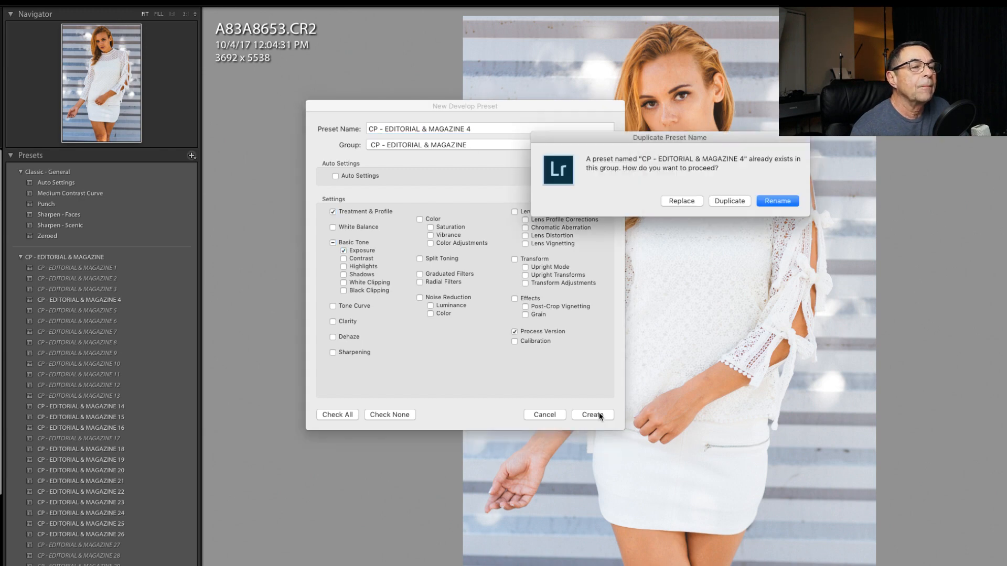
{"action": "left_click_drag", "start_coordinate": [600, 140], "coordinate": [503, 208]}
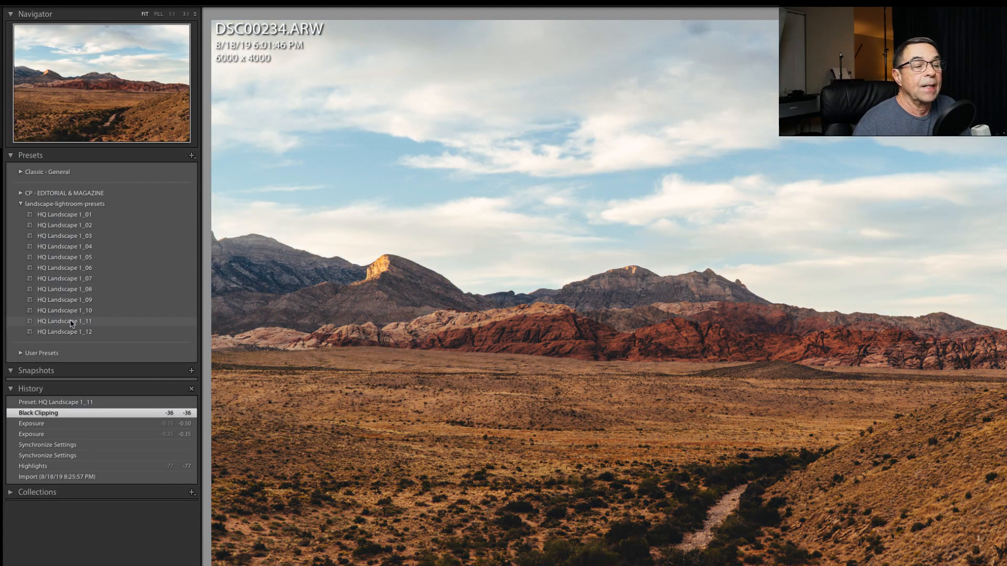
Apply the HQ Landscape 1_11 preset to the desert landscape photo DSC00234.ARW
{"action": "left_click", "coordinate": [72, 322]}
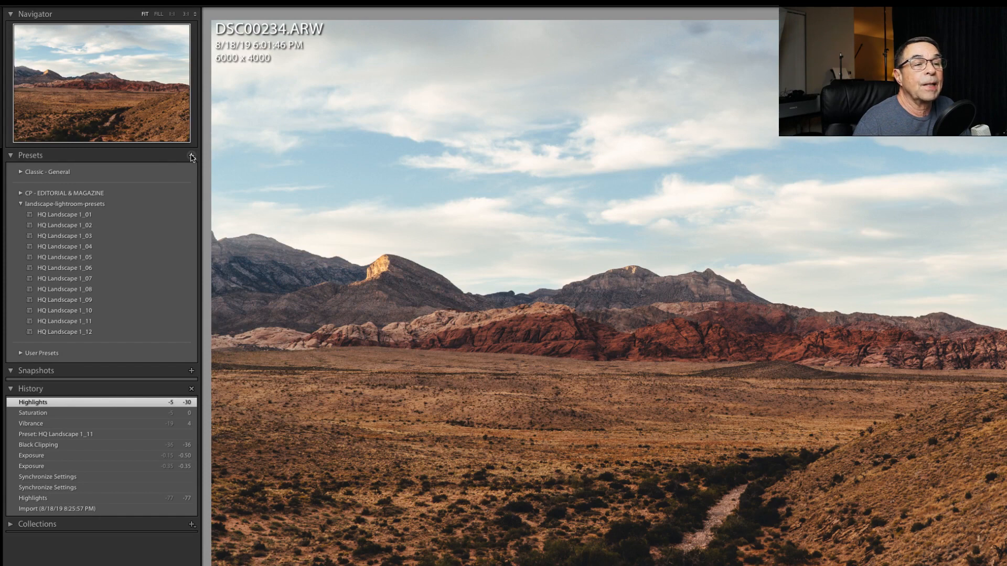
Create a develop preset named HQ Landscape 1_11 New in the User Presets group with all settings included
{"action": "left_click", "coordinate": [192, 156]}
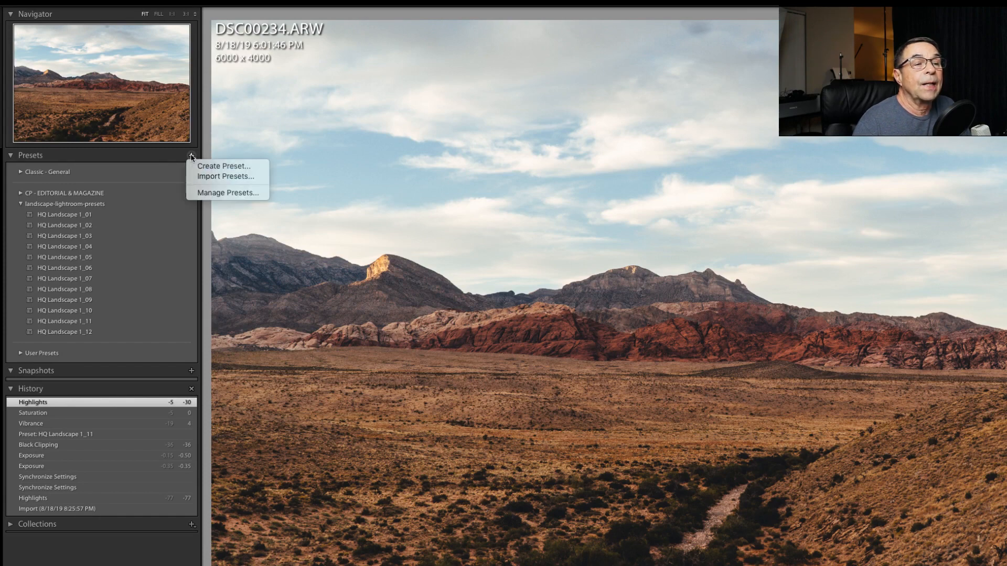
{"action": "left_click", "coordinate": [206, 167]}
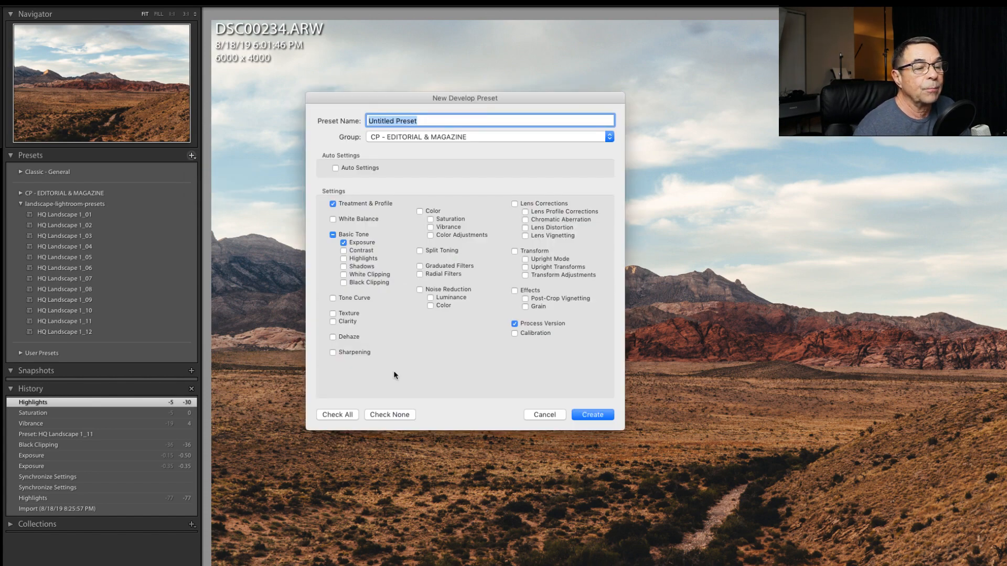
{"action": "left_click", "coordinate": [344, 414]}
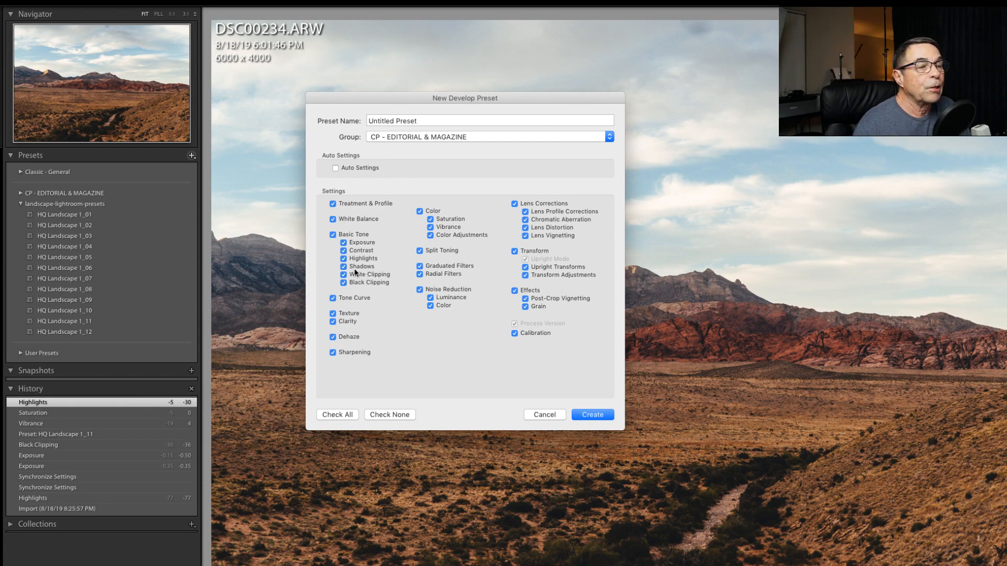
{"action": "left_click", "coordinate": [431, 121]}
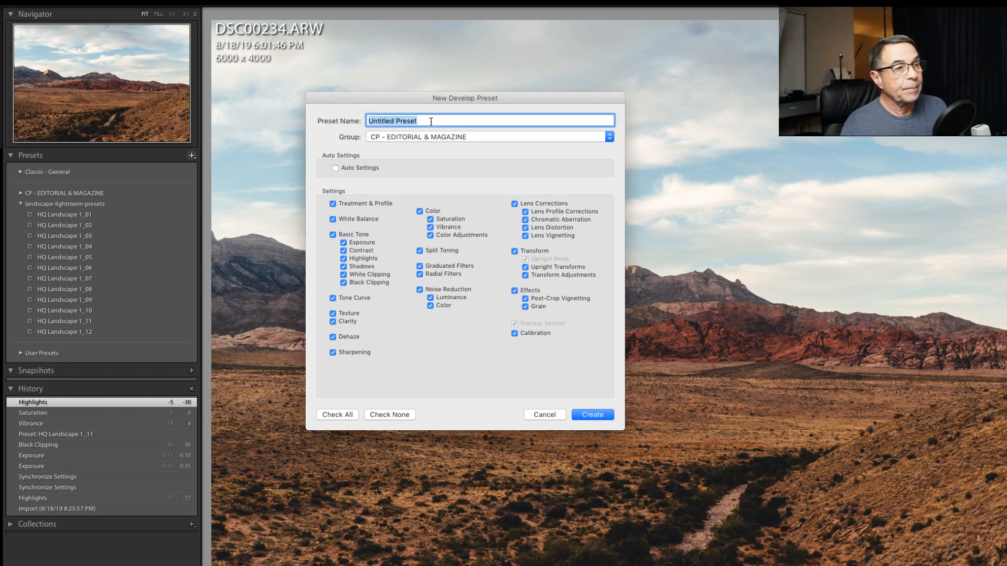
{"action": "type", "text": "HQ Landscape 1_11"}
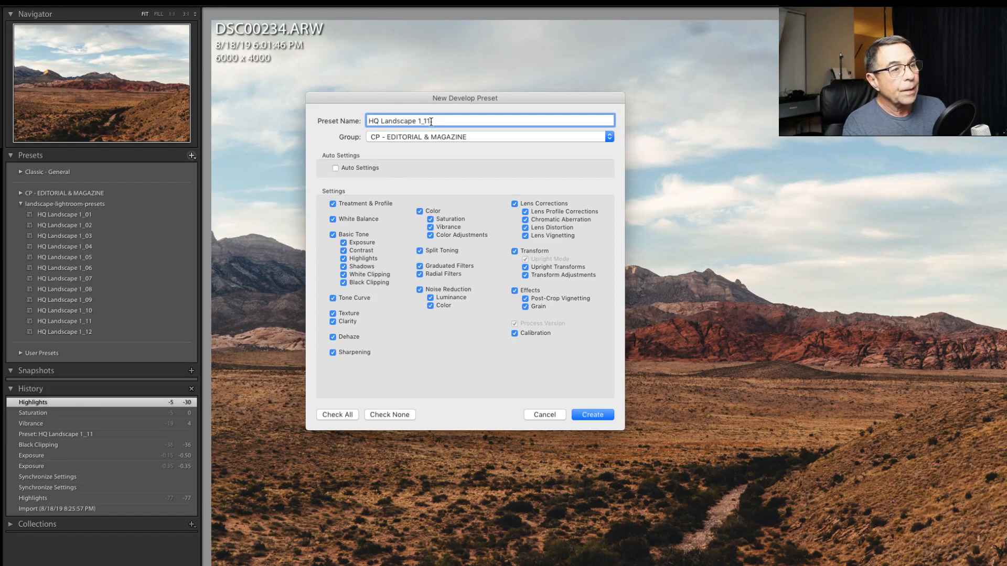
{"action": "left_click", "coordinate": [610, 137]}
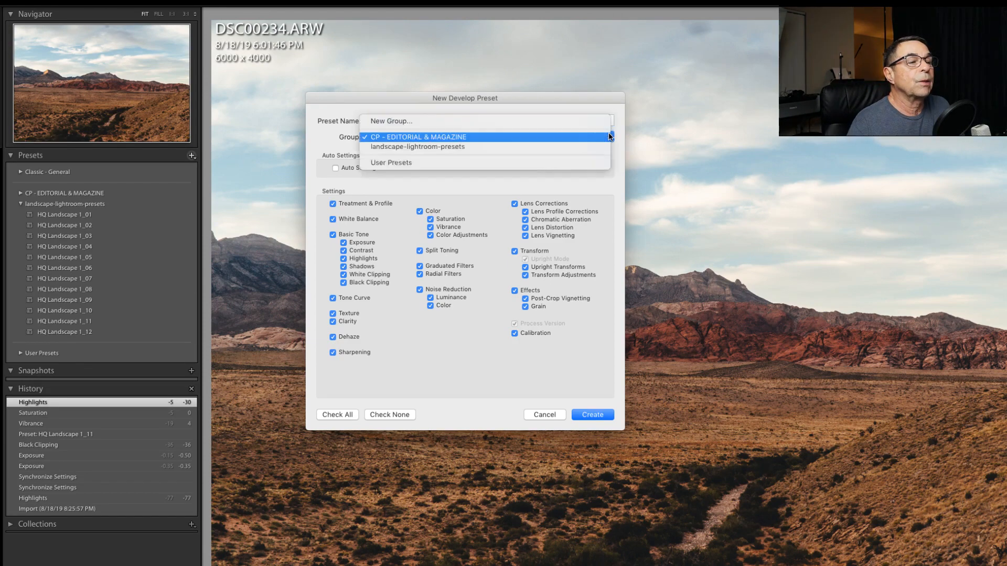
{"action": "left_click", "coordinate": [522, 163]}
{"action": "left_click", "coordinate": [448, 121]}
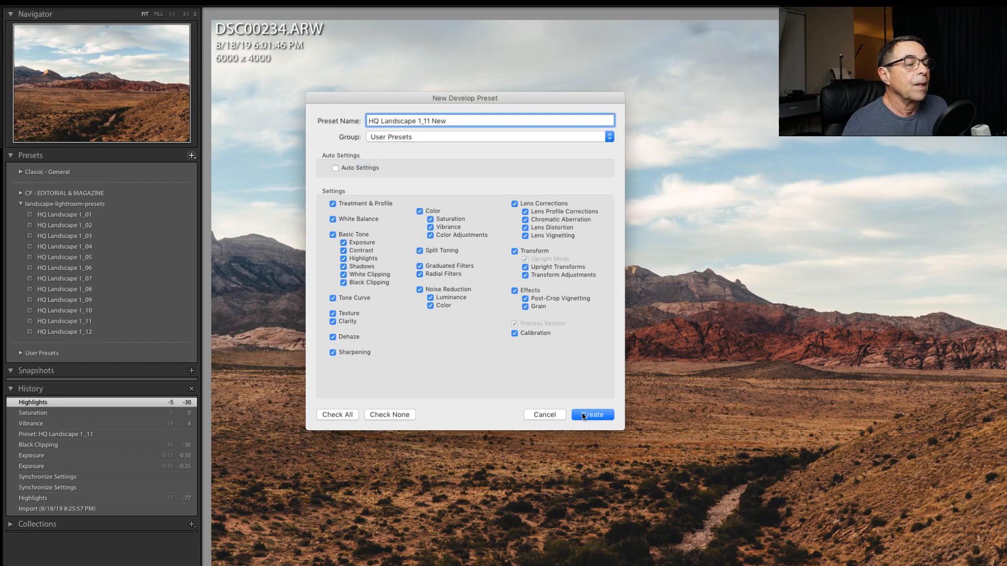
{"action": "left_click", "coordinate": [584, 417]}
Expand the User Presets group and compare HQ Landscape 1_12 with HQ Landscape 1_11 New by applying each to the desert photo
{"action": "left_click", "coordinate": [20, 353]}
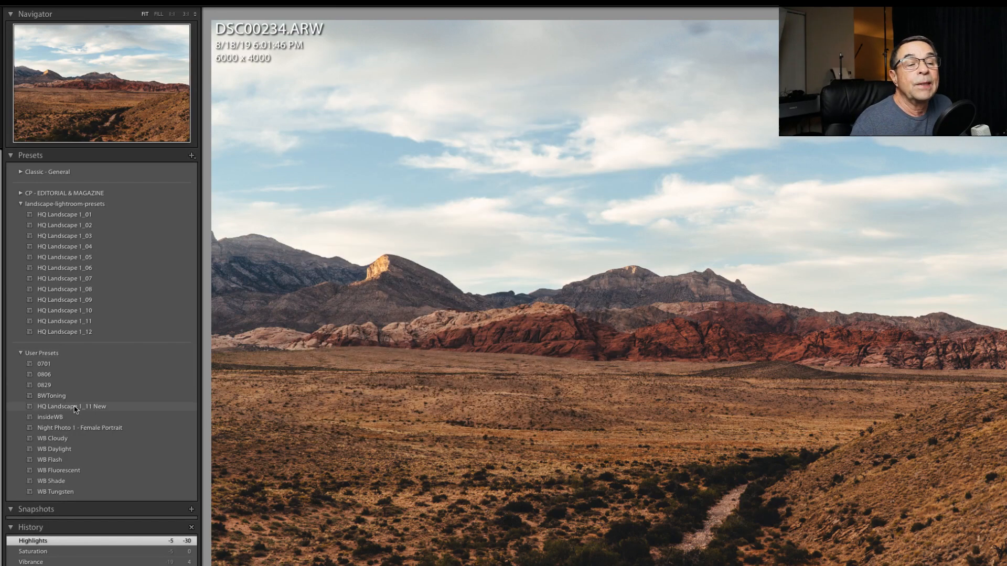
{"action": "left_click", "coordinate": [68, 333]}
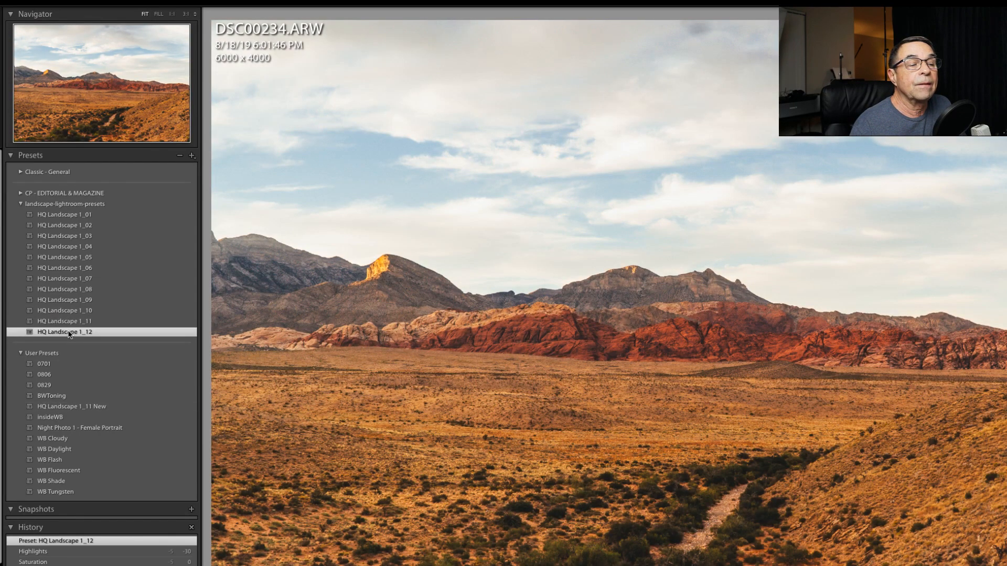
{"action": "left_click", "coordinate": [73, 409]}
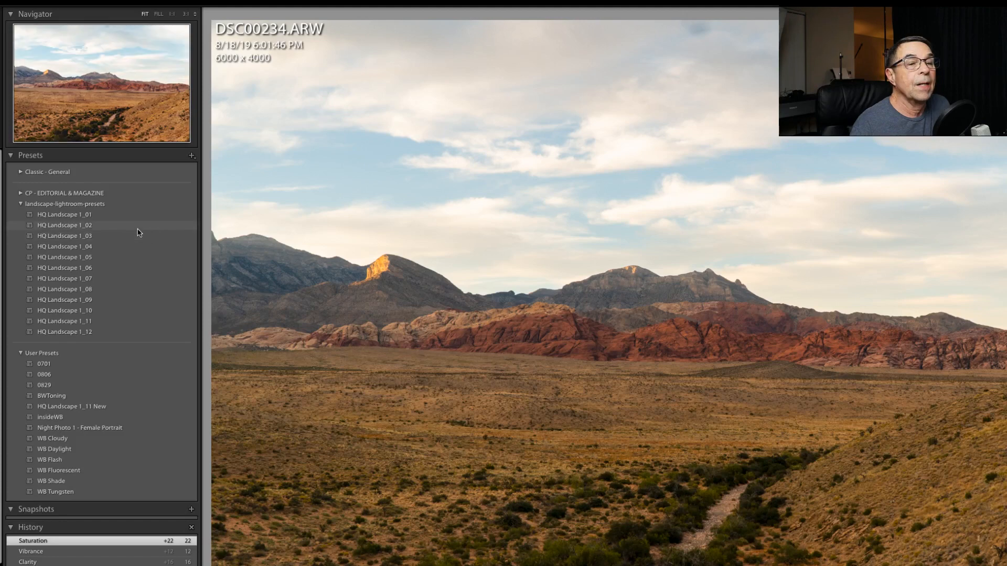
Save the photo's current settings as a develop preset named New Preset in User Presets and apply it to the photo
{"action": "left_click", "coordinate": [192, 156]}
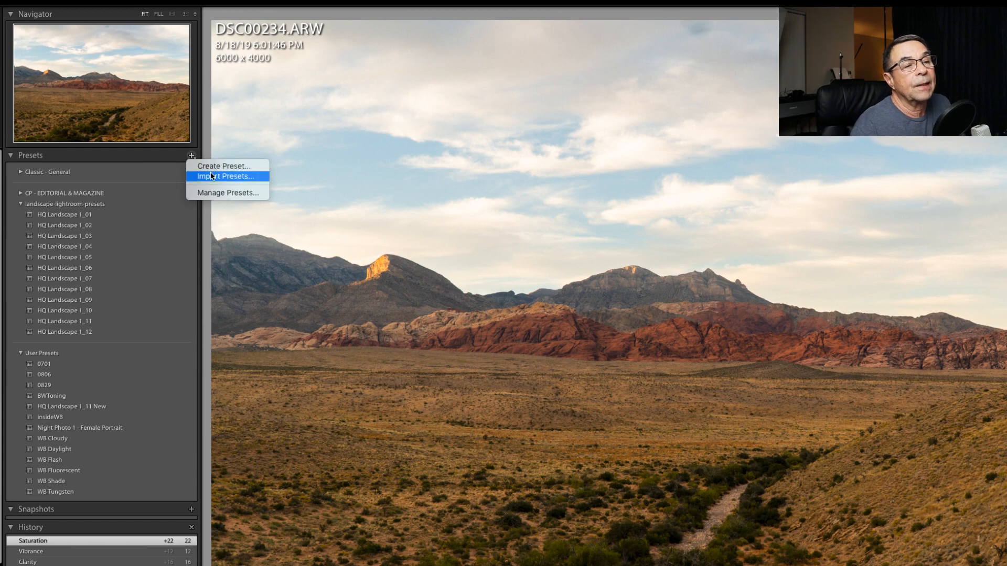
{"action": "left_click", "coordinate": [210, 166]}
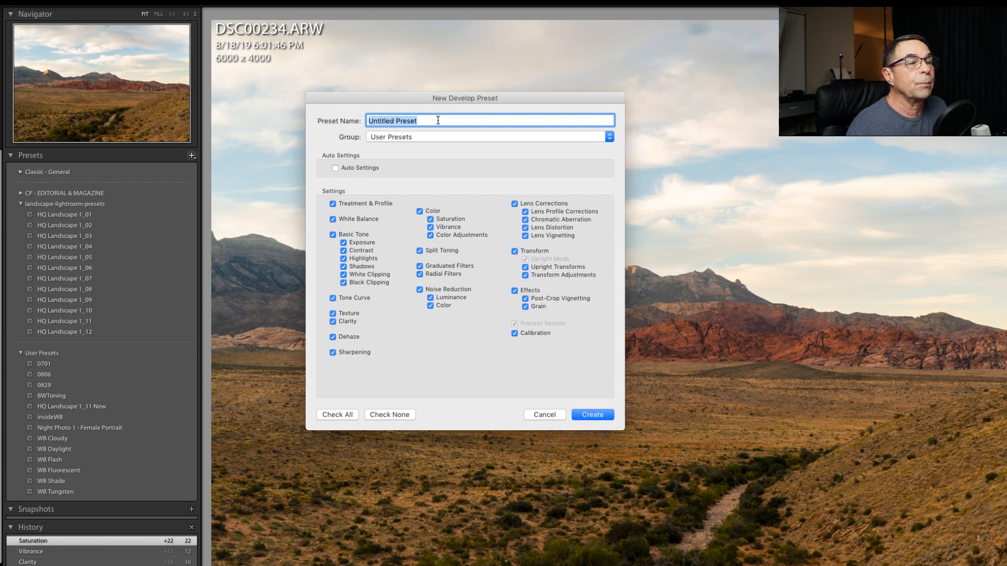
{"action": "type", "text": "New Preset"}
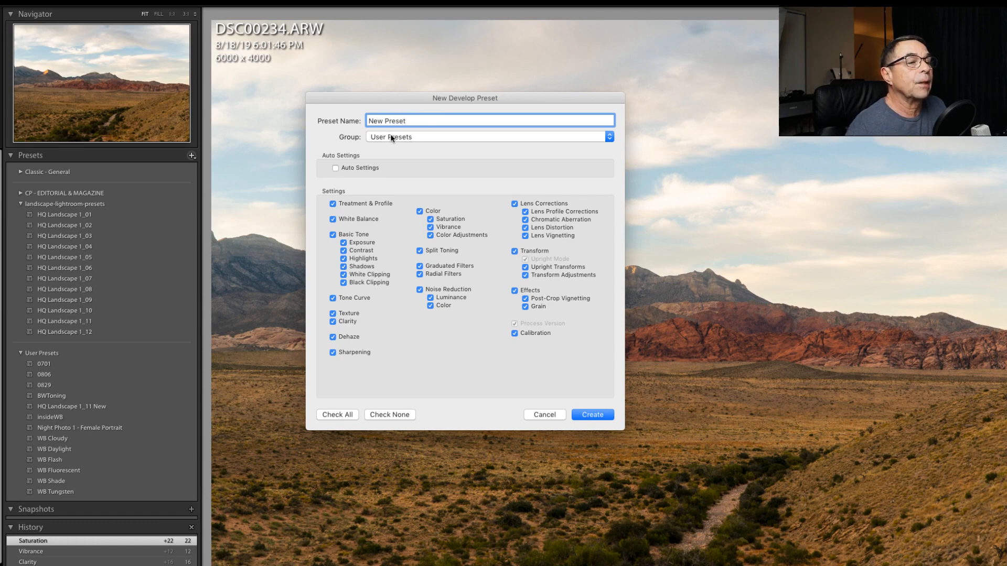
{"action": "left_click", "coordinate": [583, 415]}
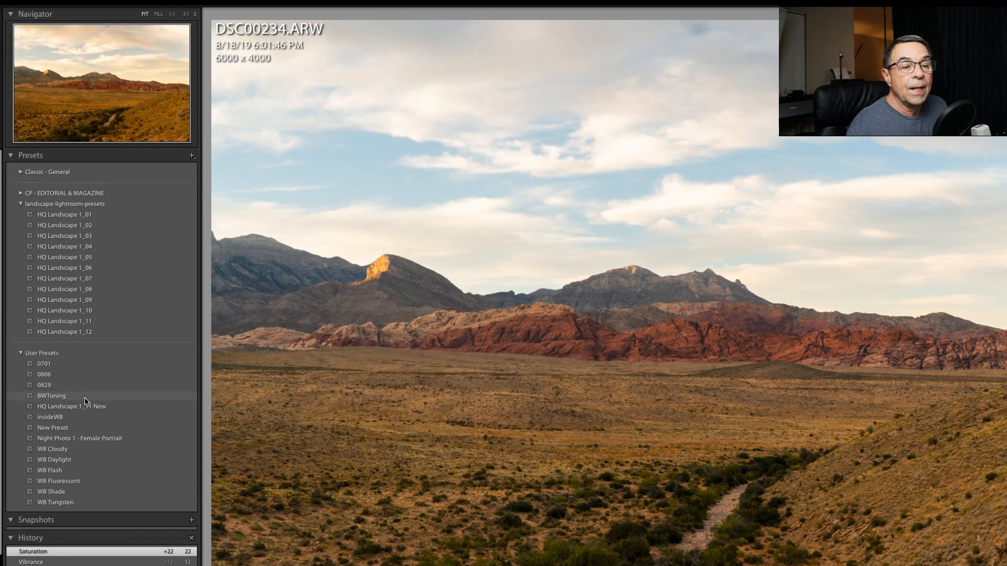
{"action": "left_click", "coordinate": [61, 428]}
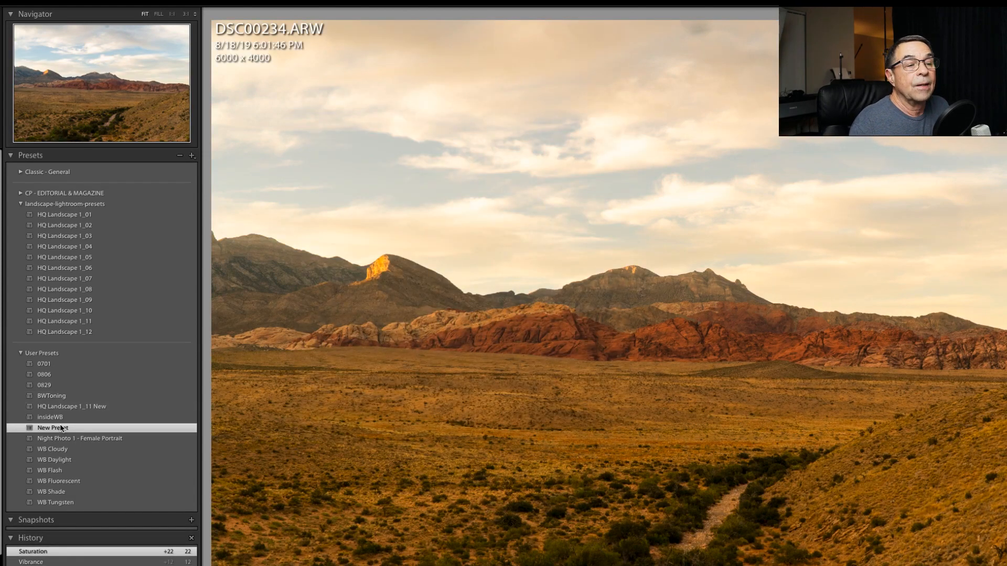